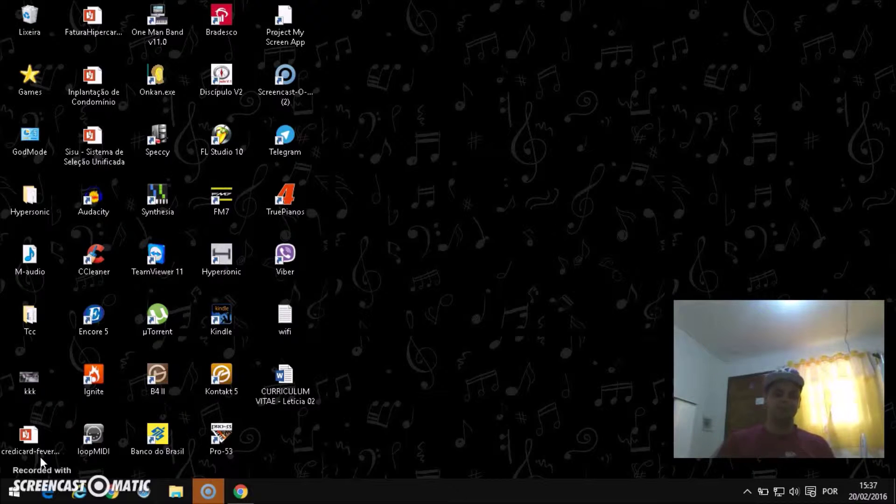
Launch Ignite from the desktop and open its audio setup
left_click(145, 440)
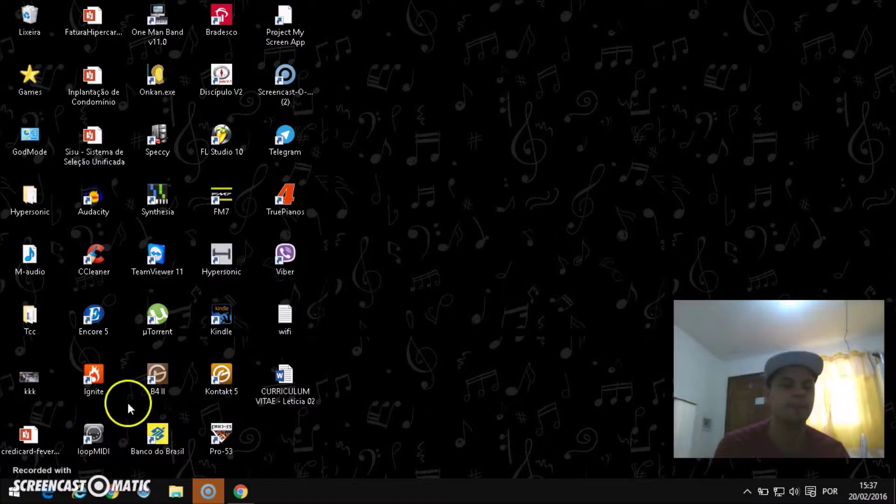
left_click(98, 376)
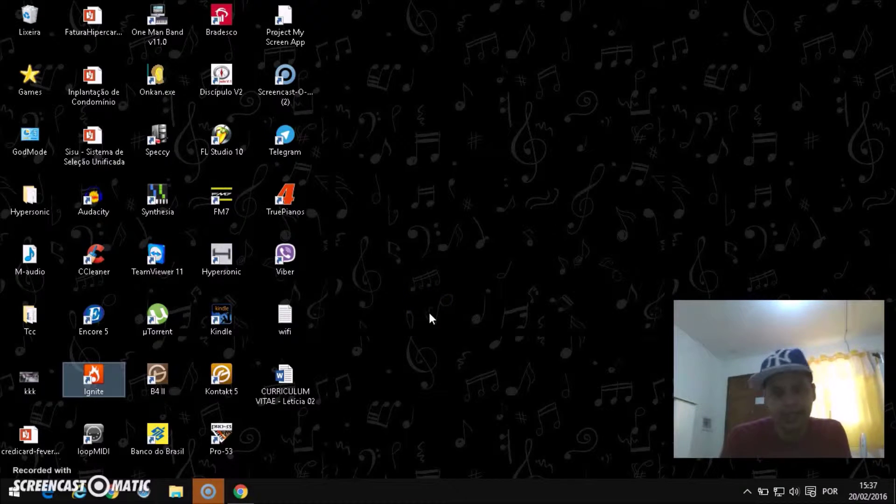
double_click(118, 371)
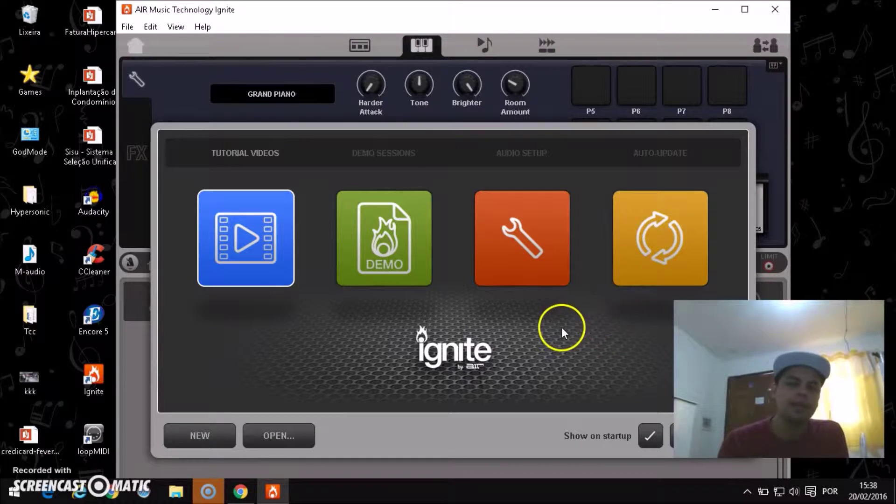
left_click(523, 242)
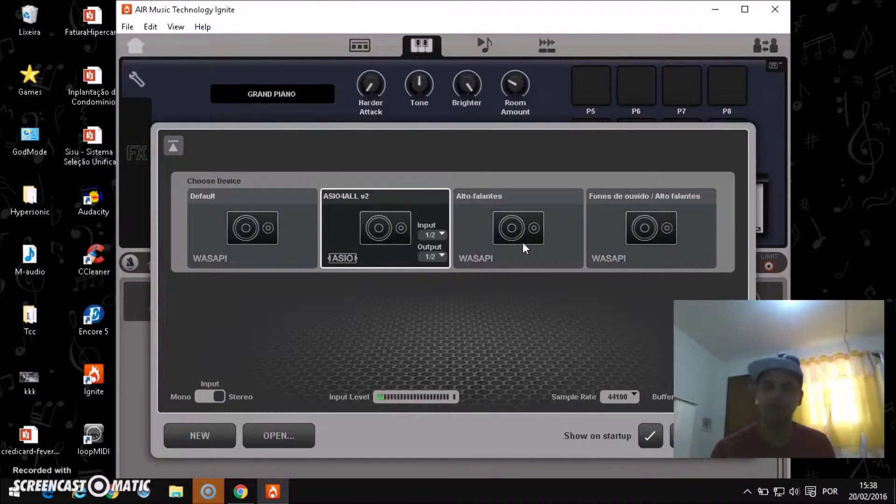
Switch the audio device to Default and back to ASIO4ALL v2
left_click(653, 255)
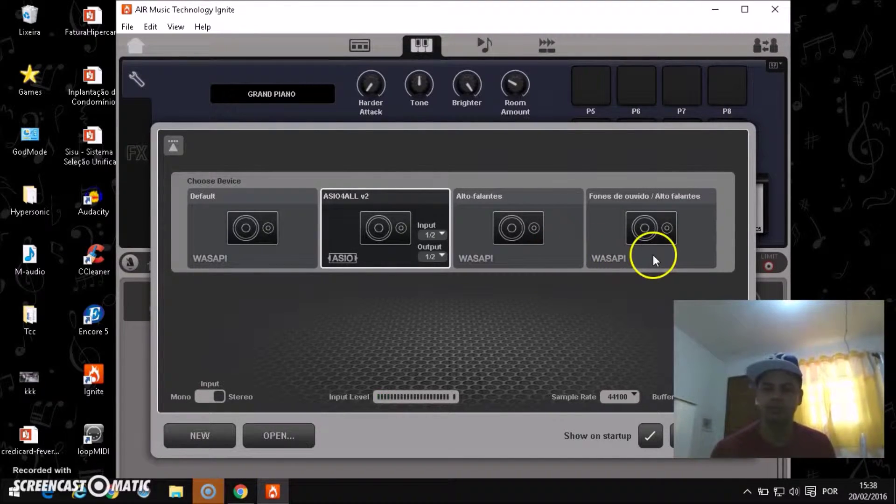
left_click(525, 262)
left_click(399, 258)
left_click(242, 258)
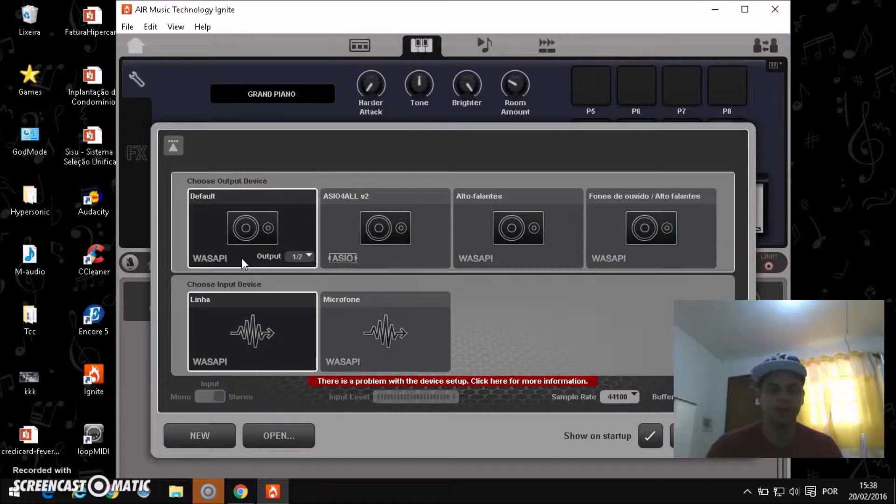
left_click(349, 255)
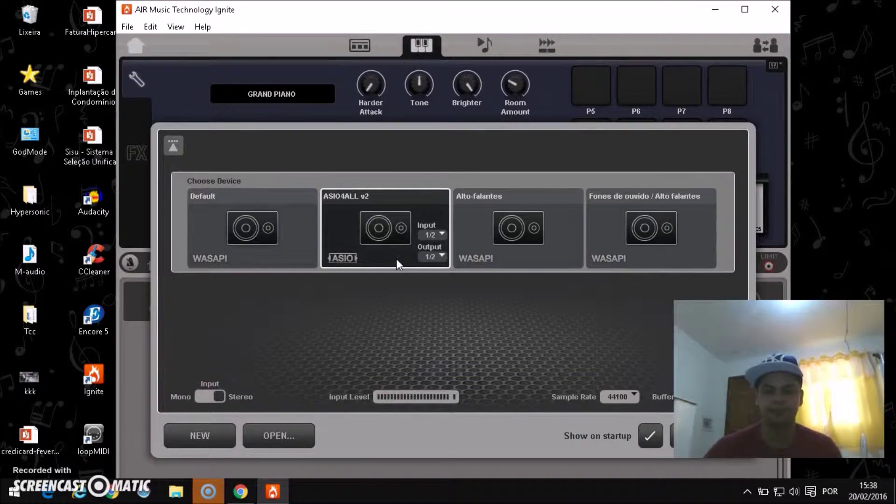
left_click_drag(396, 259, 392, 371)
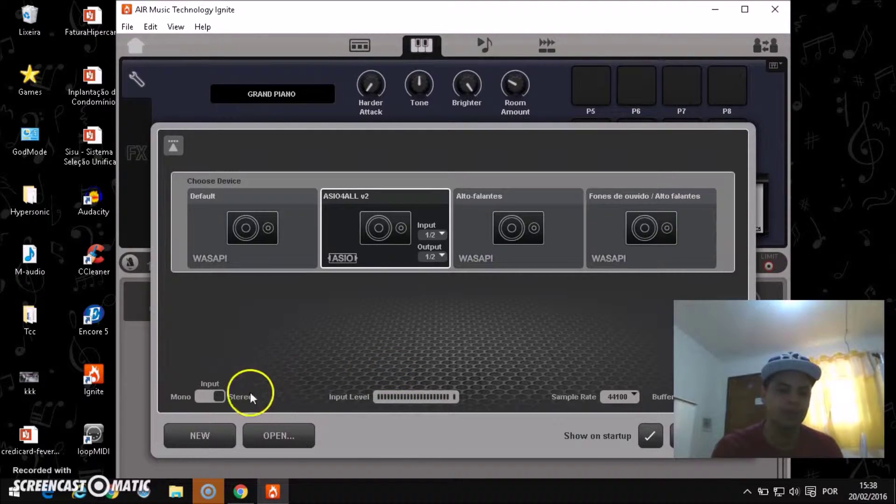
Switch the ASIO4ALL v2 input to mono and back to stereo
left_click(201, 393)
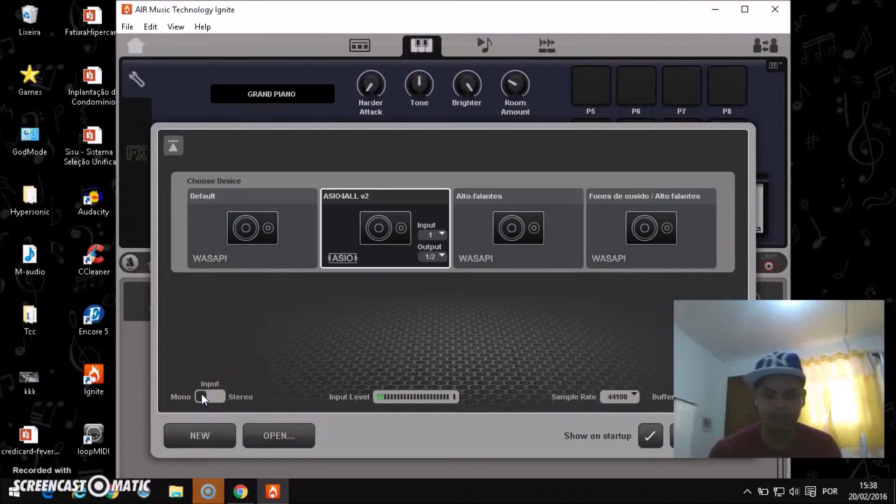
left_click(227, 403)
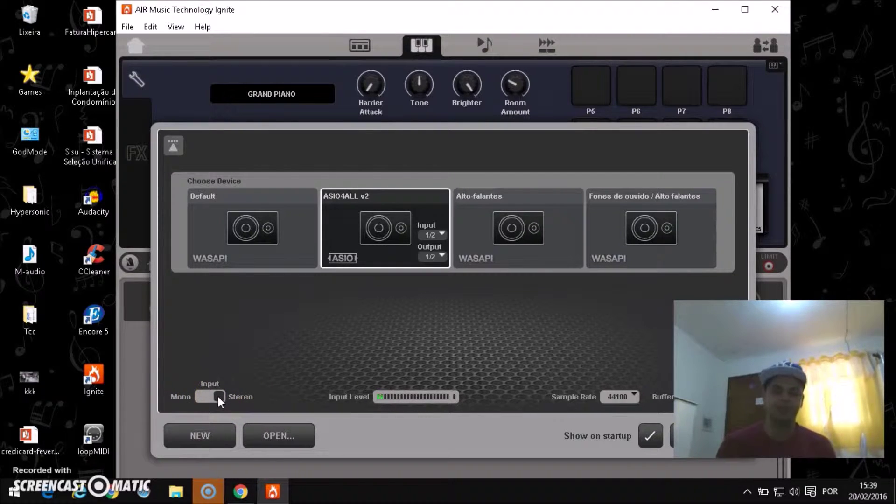
left_click(369, 354)
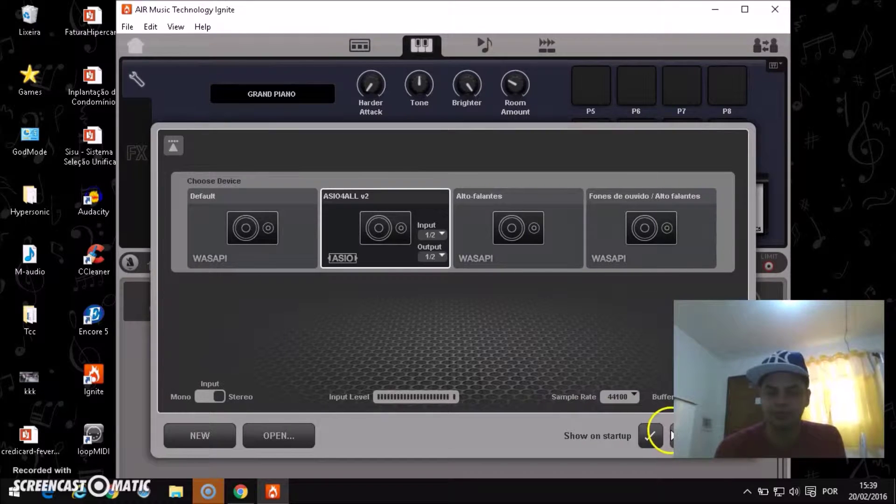
Close the startup dialog and maximize the Ignite window
left_click(690, 435)
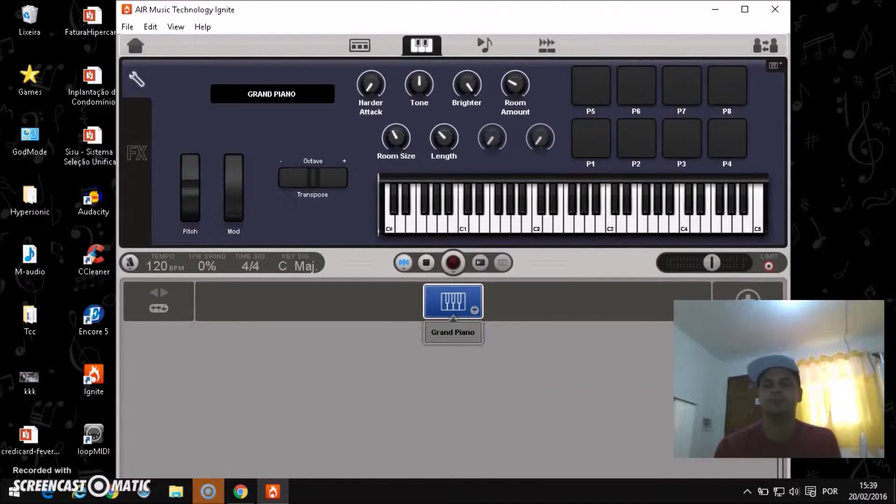
left_click(743, 10)
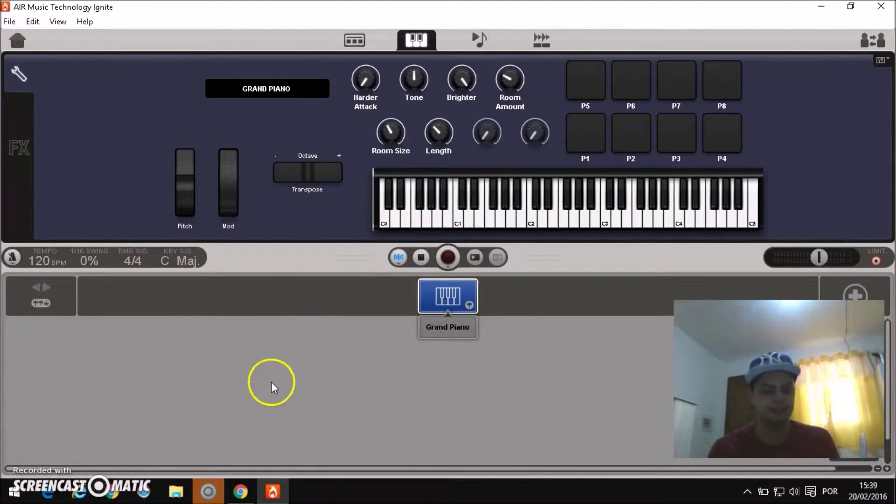
Switch to Chrome to examine the enlarged picture of the Oxygen 49 keyboard, and return to Ignite
left_click(239, 493)
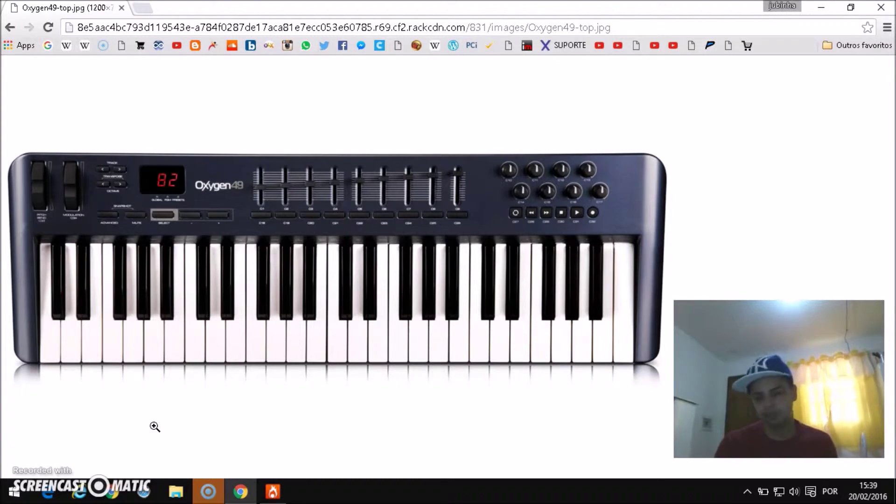
left_click(163, 217)
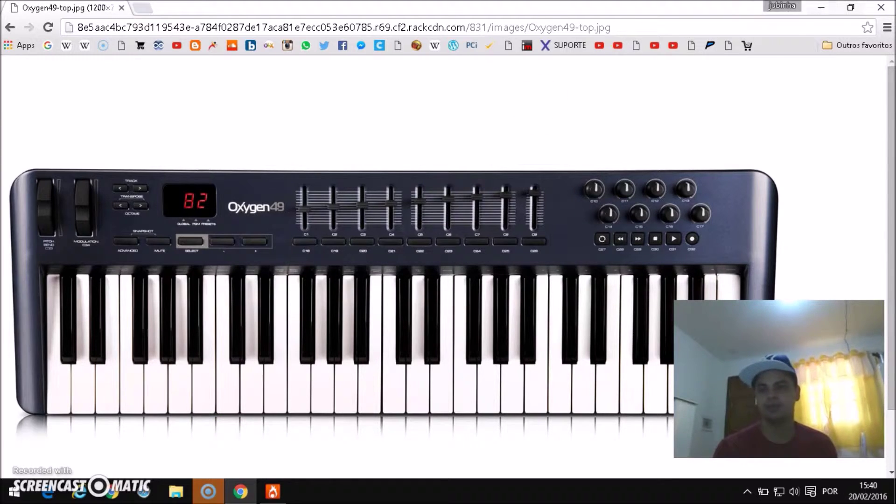
left_click(821, 7)
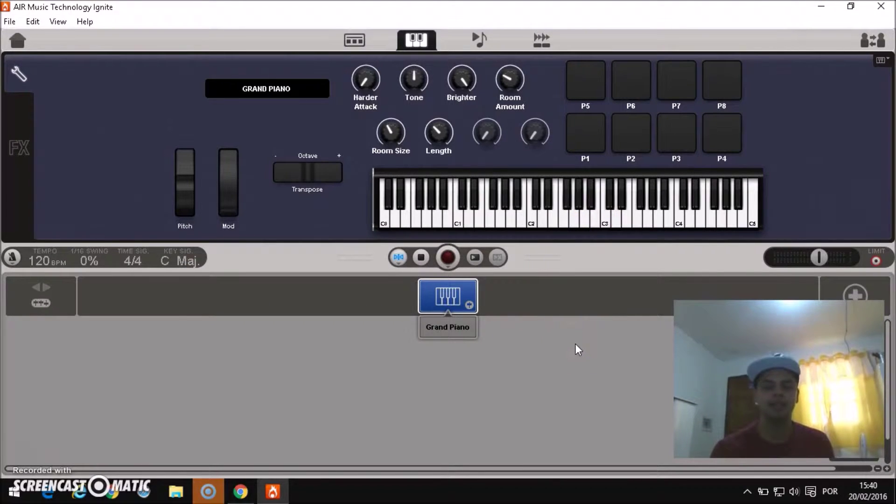
Choose the Keystation 88es as the controller layout and close the controller list
left_click(888, 64)
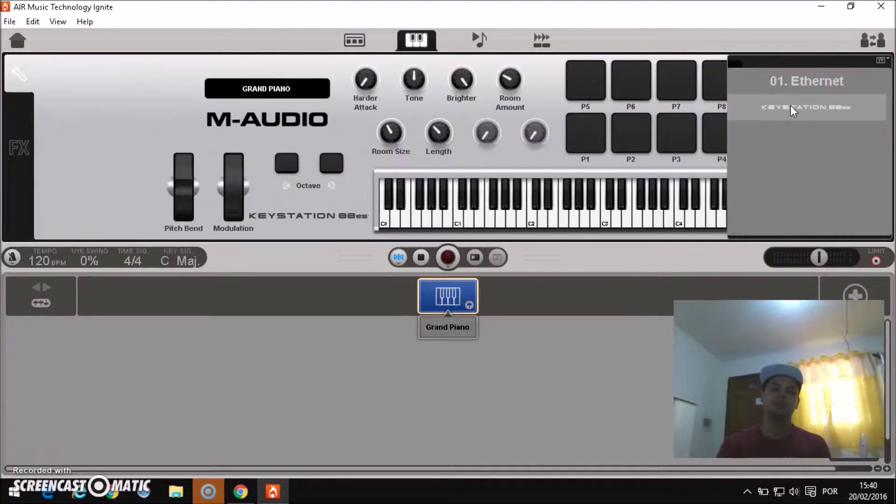
left_click(855, 81)
left_click(880, 59)
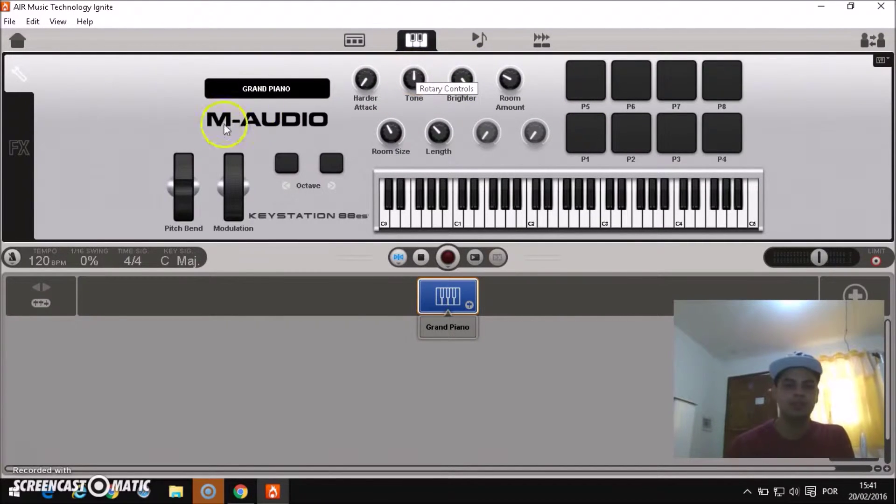
Add a Delay effect to the Grand Piano track's FX chain and raise its Delay knob slightly
left_click(15, 148)
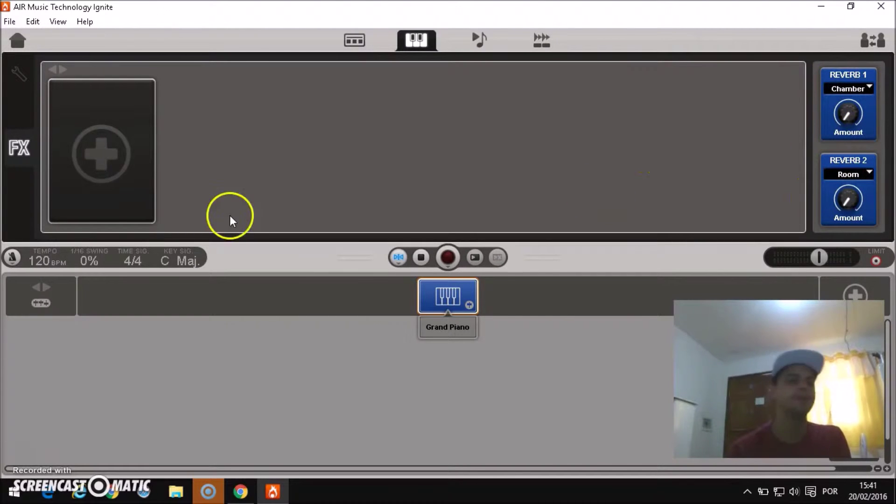
left_click(92, 152)
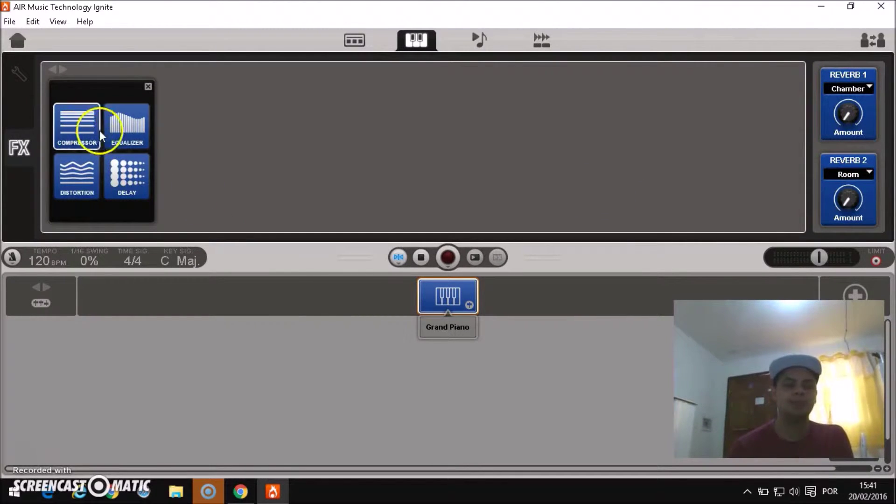
left_click(133, 177)
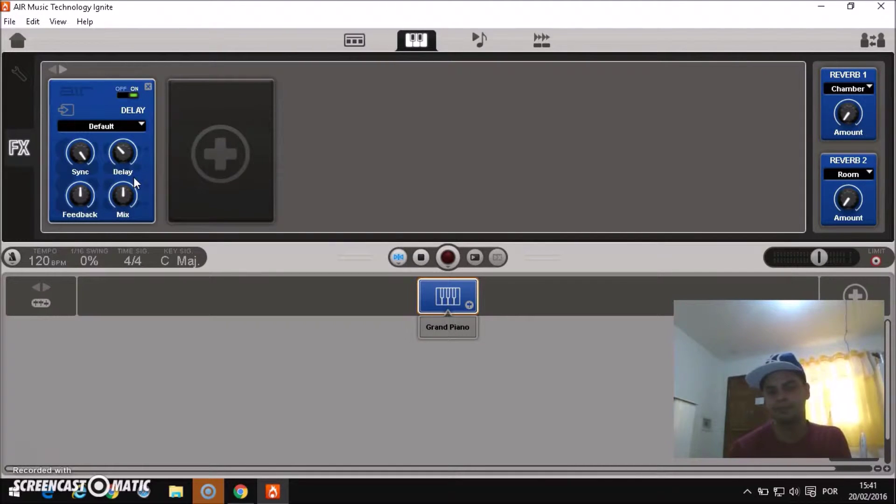
left_click(78, 152)
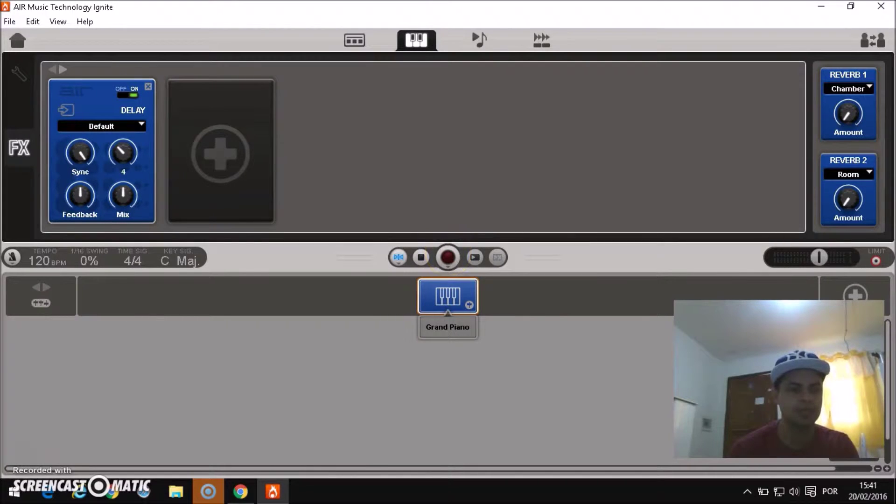
left_click_drag(120, 153, 120, 149)
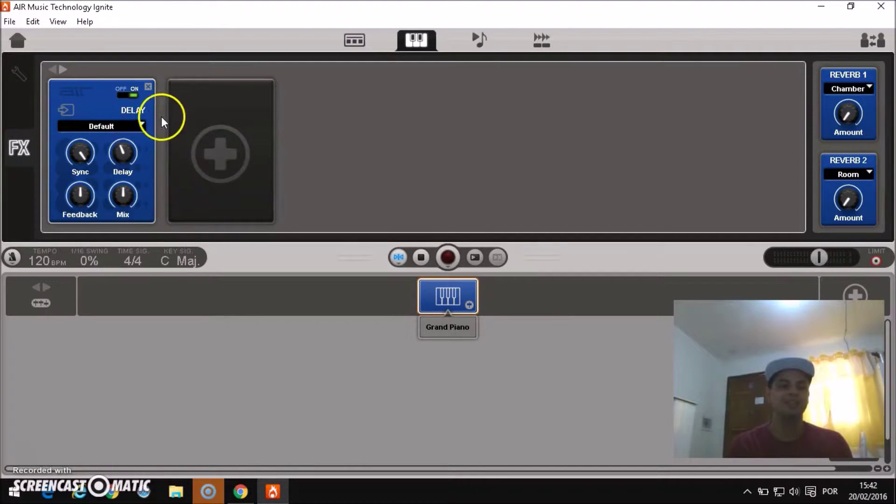
Remove the Delay effect from the Grand Piano track and return to the instrument controls
left_click(148, 87)
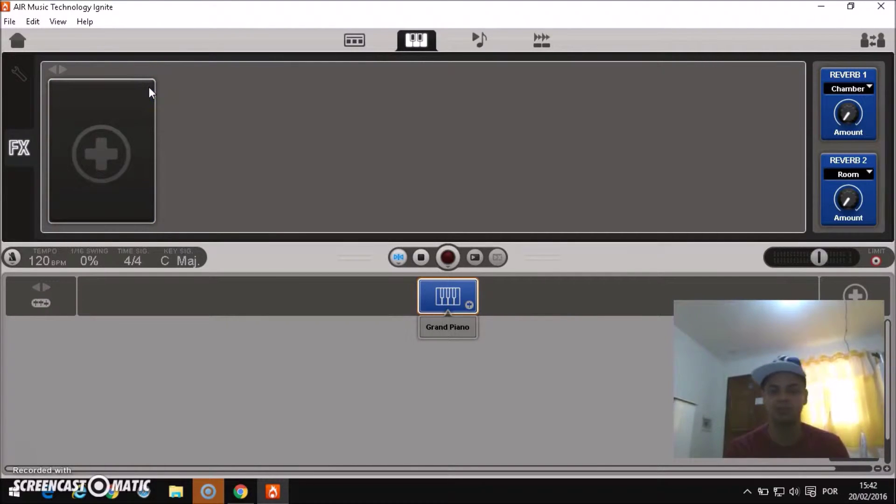
left_click(15, 70)
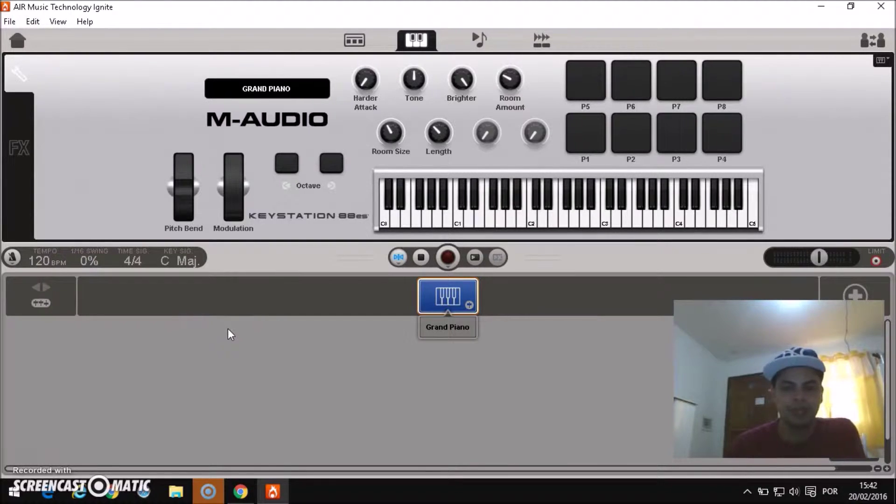
Open the instrument browser and go through its categories from Drums to Strings
left_click(354, 40)
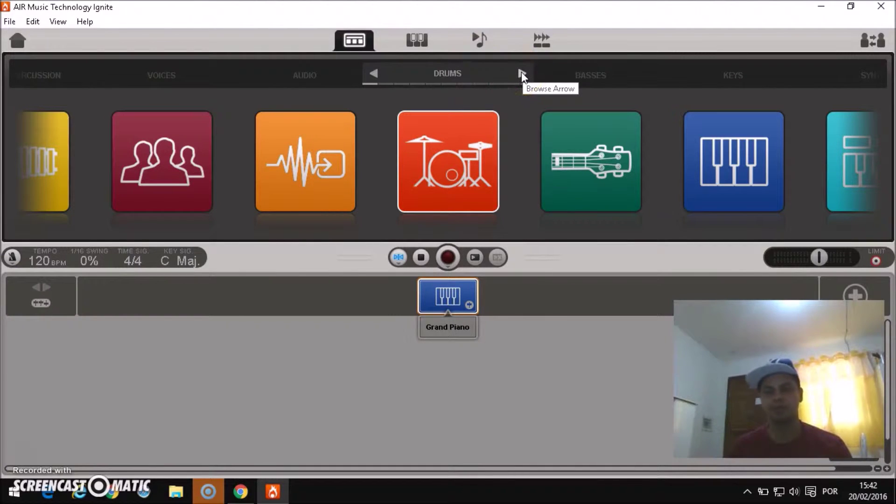
left_click(522, 74)
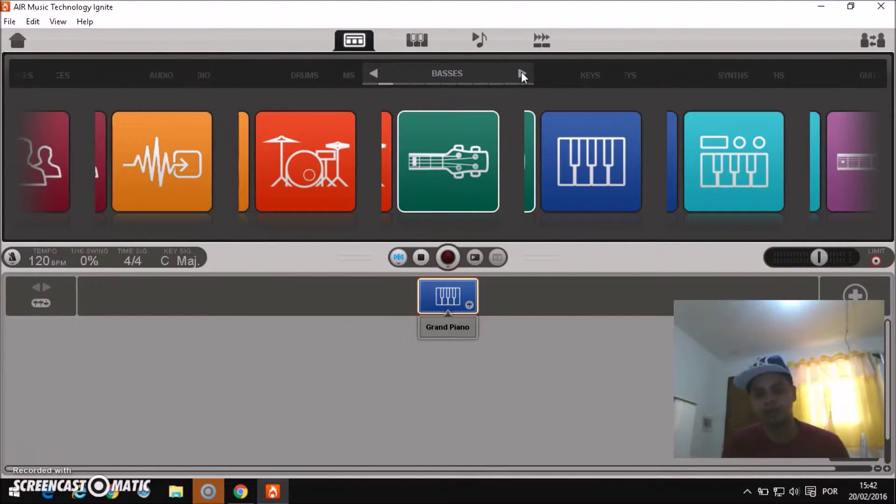
left_click(521, 73)
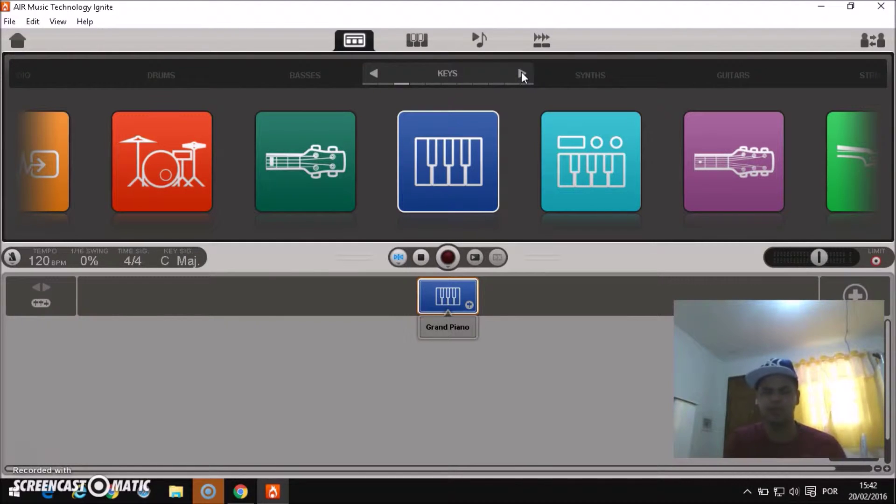
left_click(521, 73)
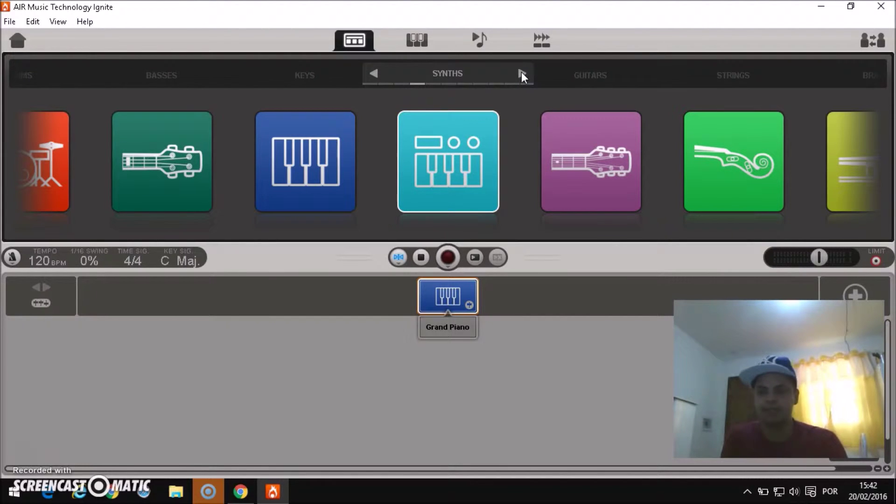
left_click(521, 72)
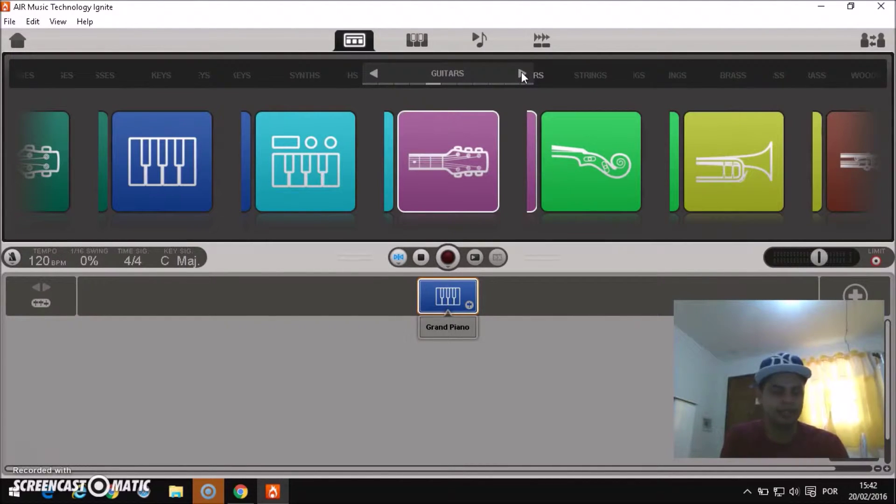
left_click(522, 72)
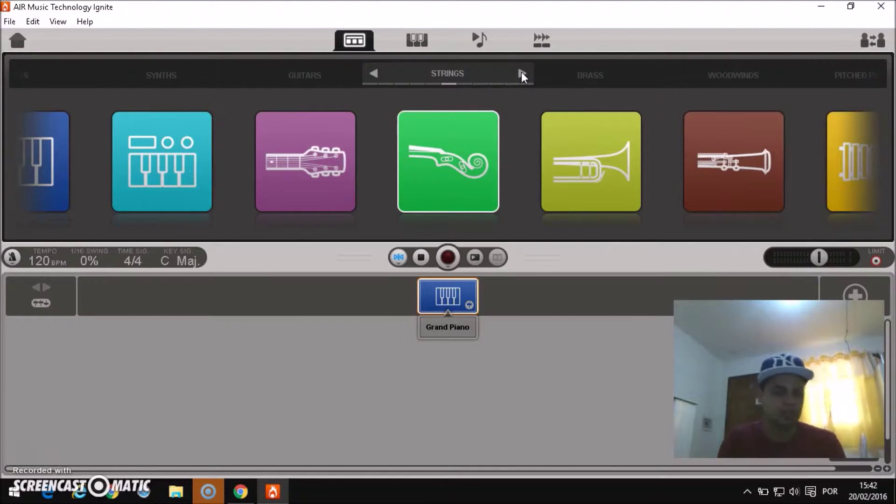
Replace the Grand Piano instrument with Orchestral Strings 2 from String Sections and return to the instrument categories
left_click(445, 153)
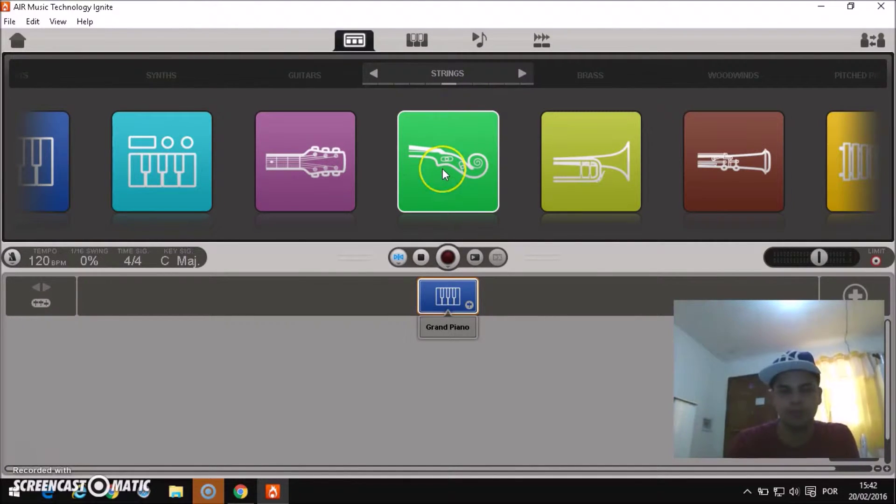
left_click(228, 154)
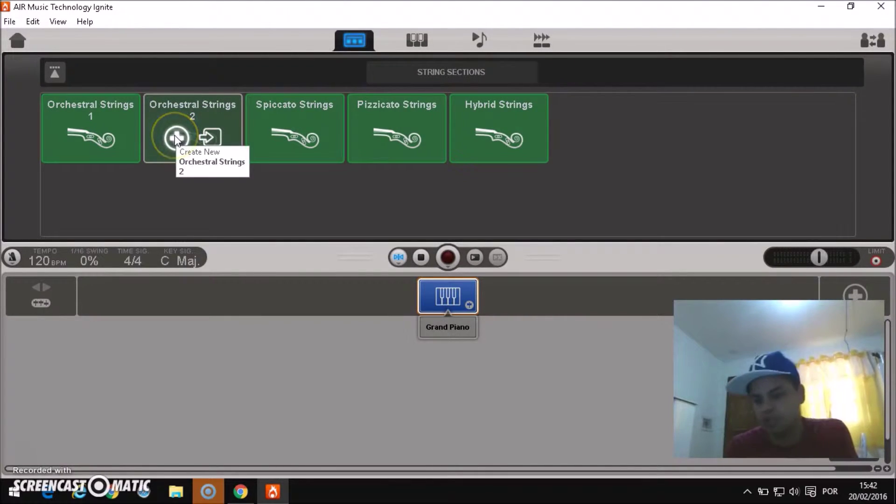
left_click(213, 138)
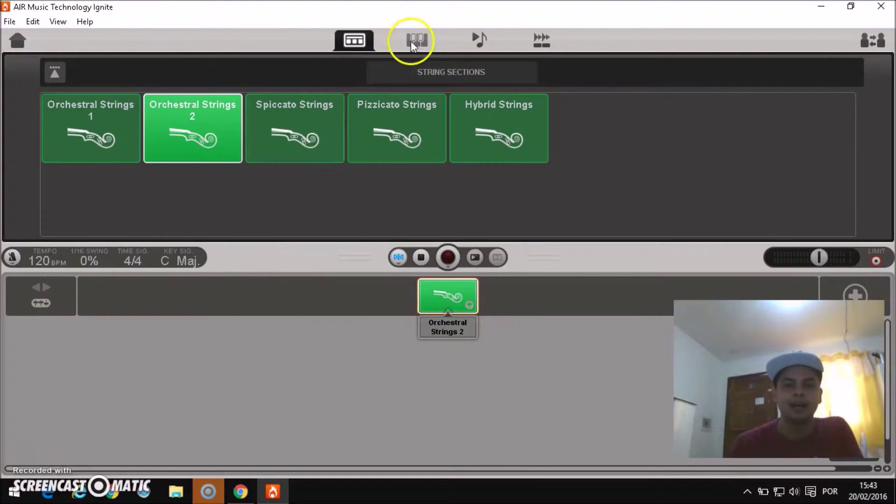
left_click(54, 72)
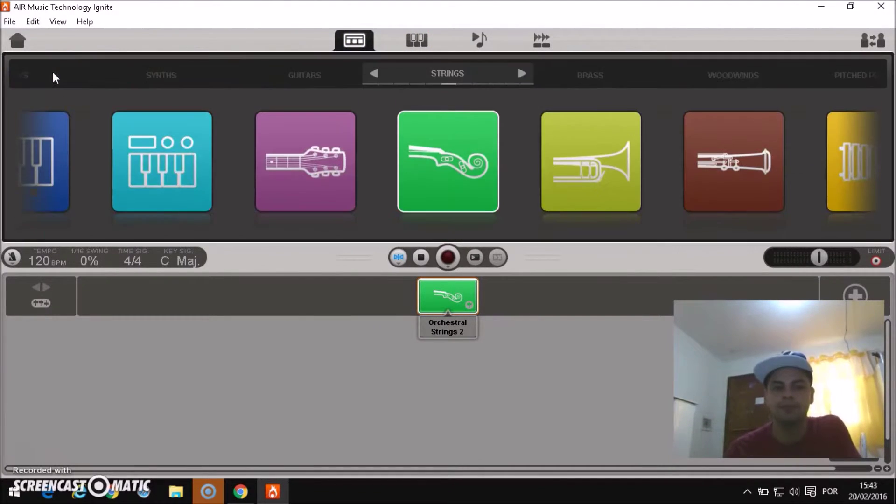
Replace the track's instrument with Brass Section from Pop Brass and return to the instrument categories
left_click(522, 74)
left_click(438, 169)
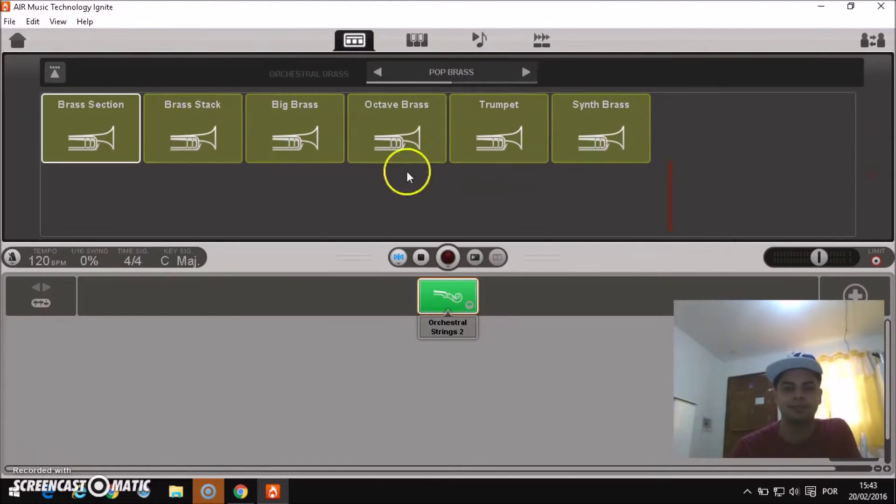
left_click(85, 127)
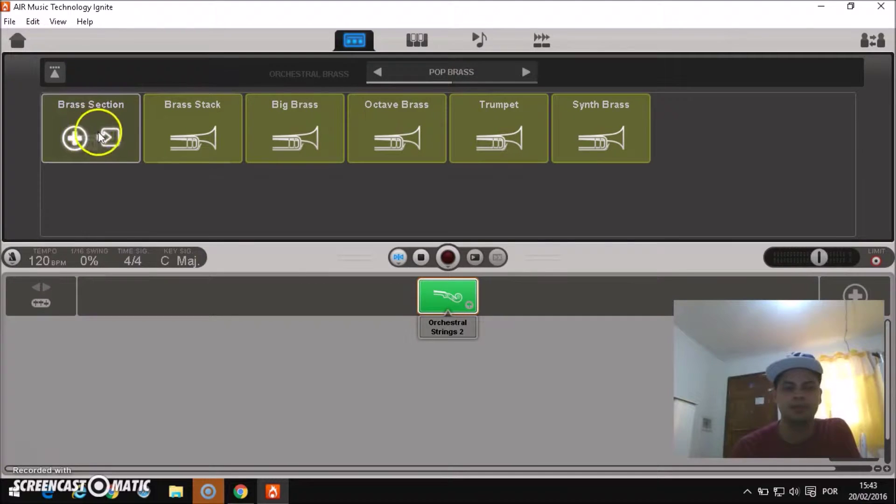
left_click(107, 137)
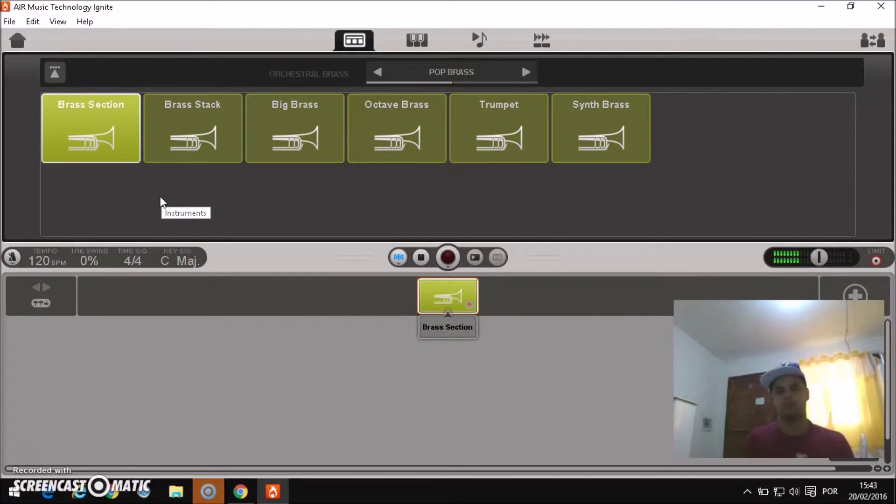
left_click(201, 169)
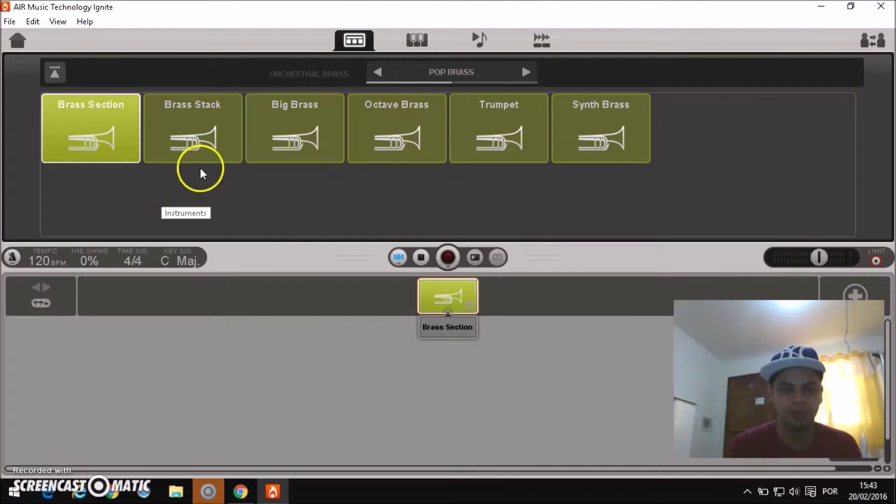
left_click(55, 75)
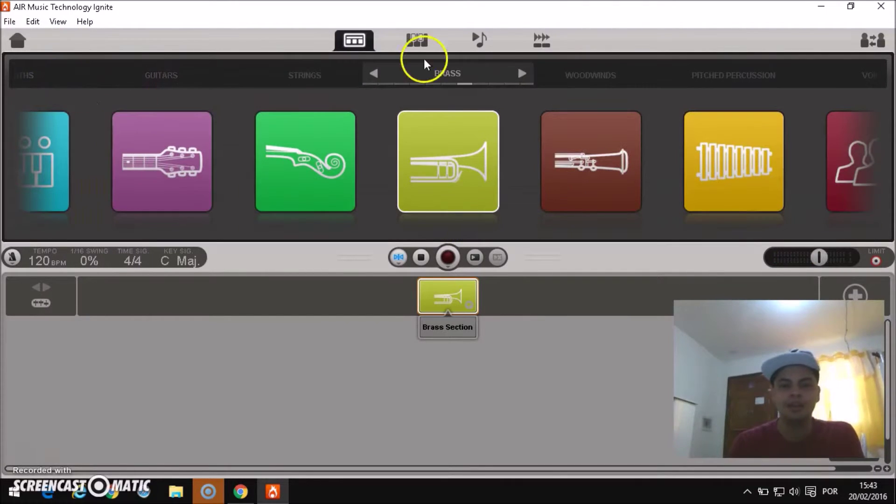
Look through the categories from Brass to Audio, view the Drums and Perc audio presets, and return to the categories
left_click(521, 73)
left_click(522, 73)
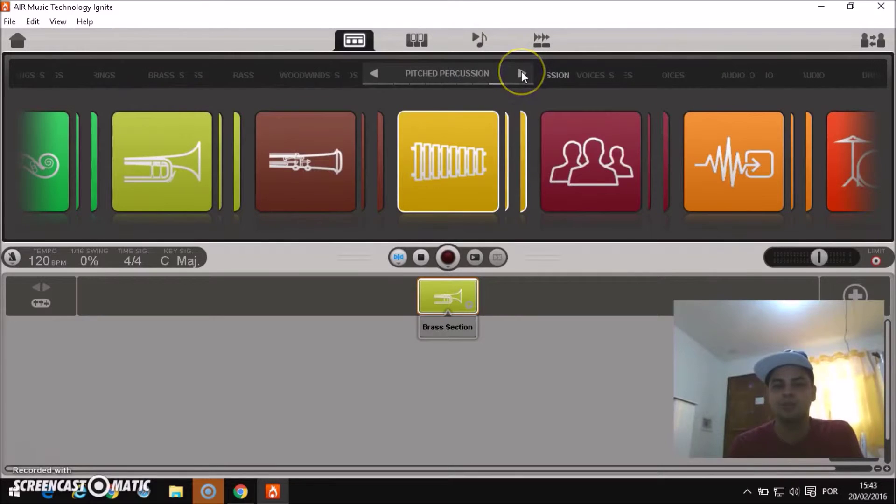
left_click(521, 74)
left_click(522, 73)
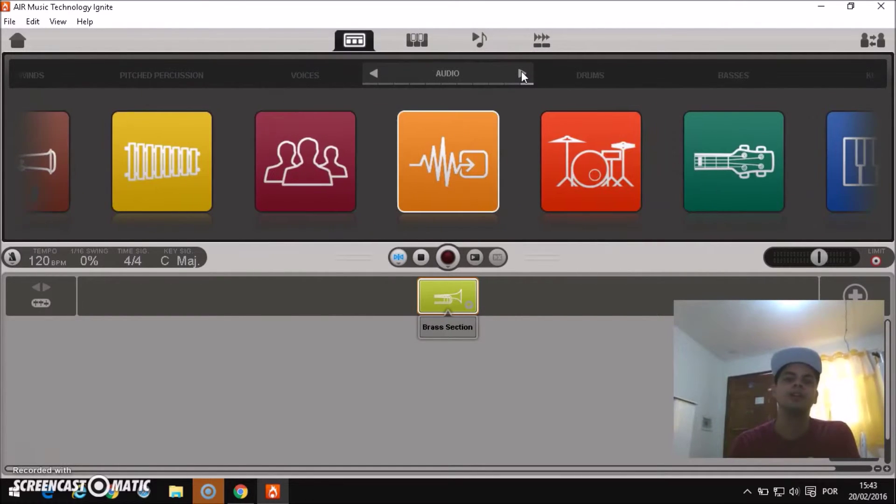
left_click(457, 158)
left_click(187, 350)
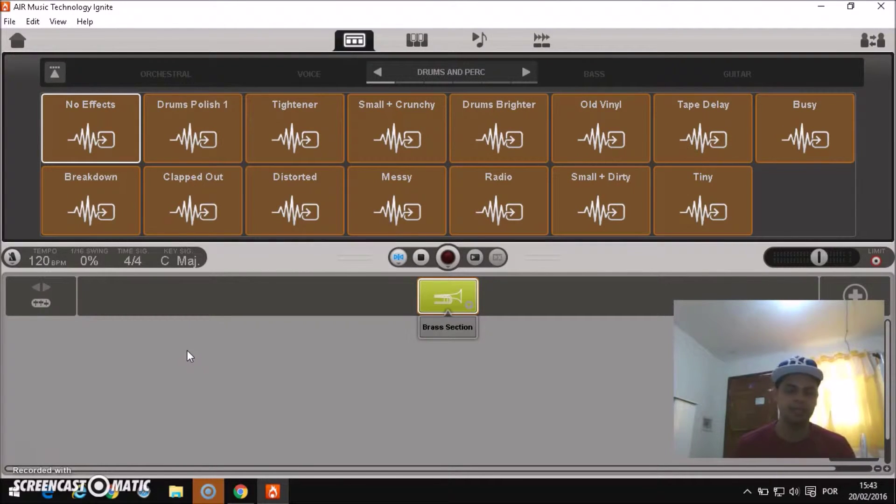
left_click(82, 181)
left_click(83, 121)
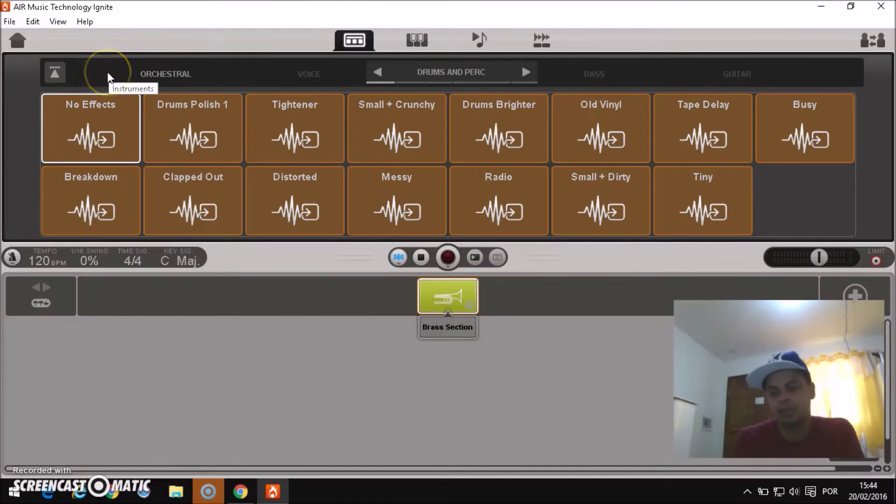
left_click(56, 72)
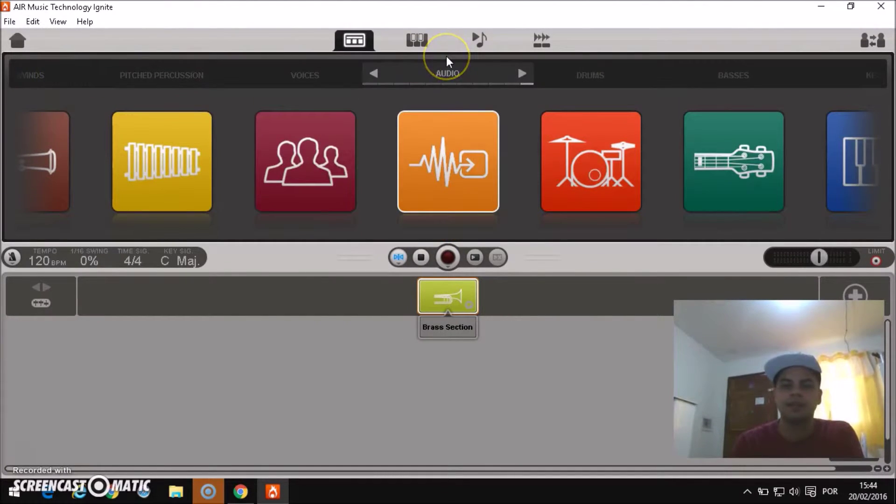
View the Brass Section controls, open the clip editor and lower the metronome volume
left_click(417, 40)
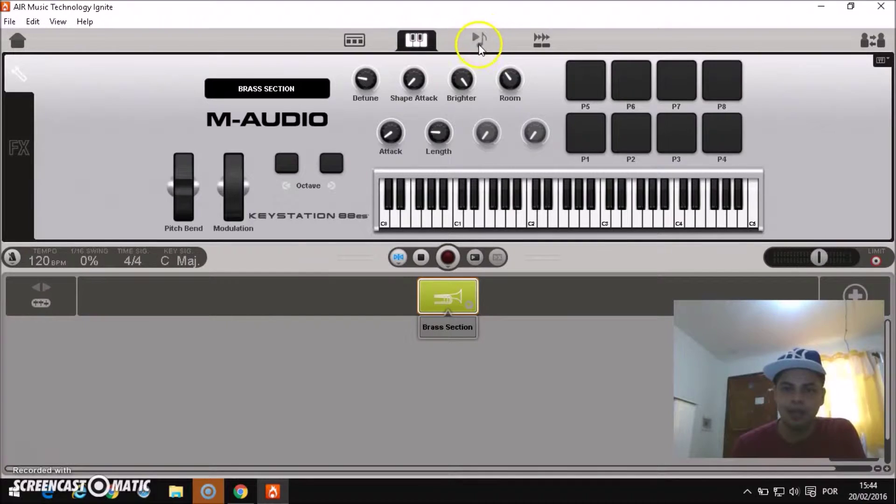
left_click(543, 39)
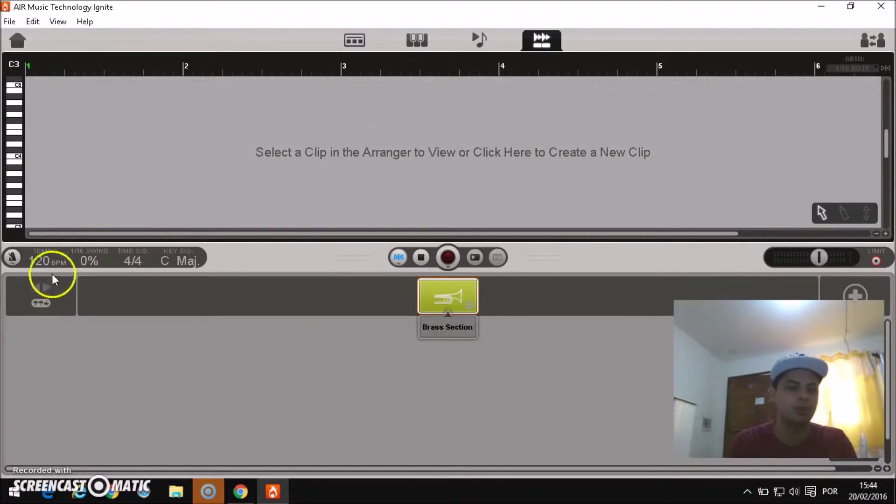
left_click(11, 258)
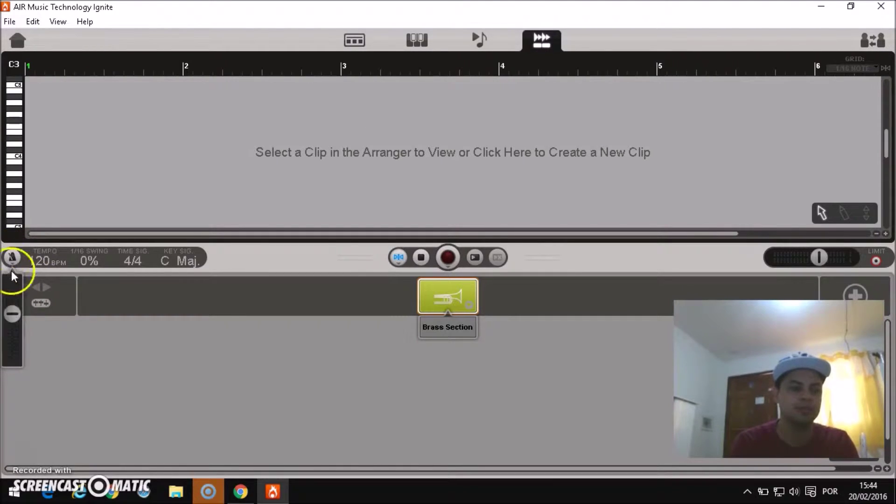
left_click(7, 312)
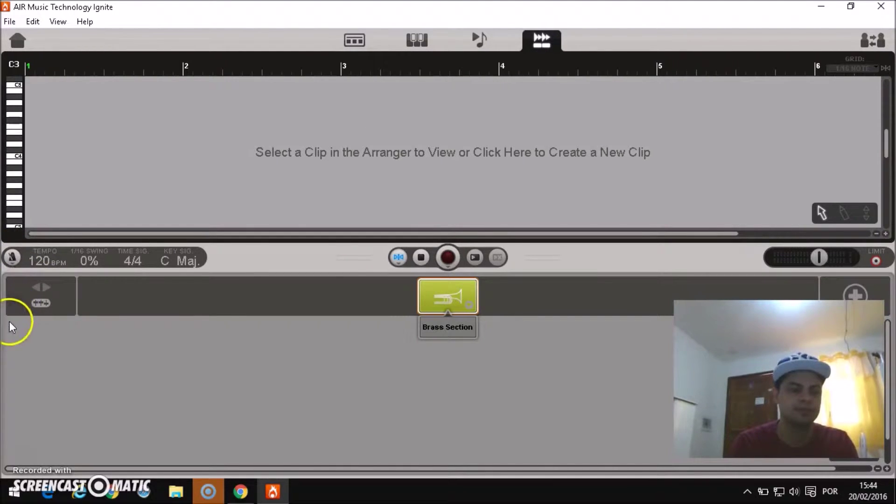
left_click(13, 257)
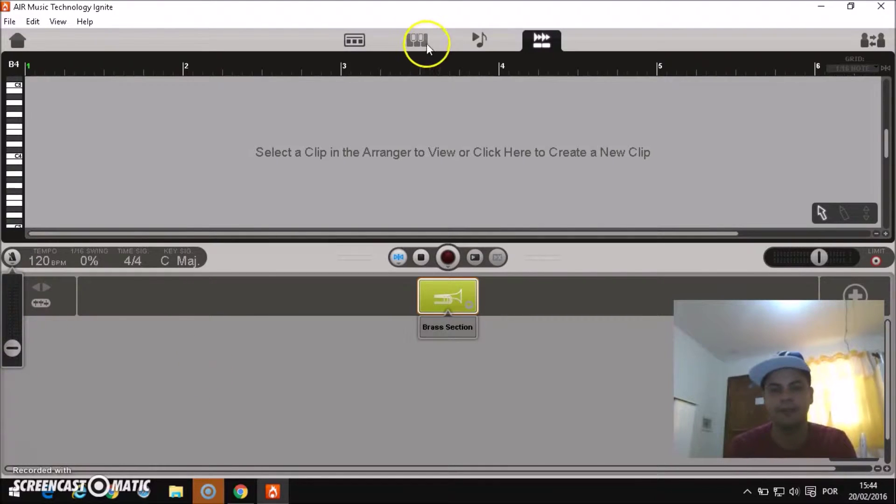
Replace the Brass Section instrument with Orchestral Strings 1 from String Sections
left_click(365, 38)
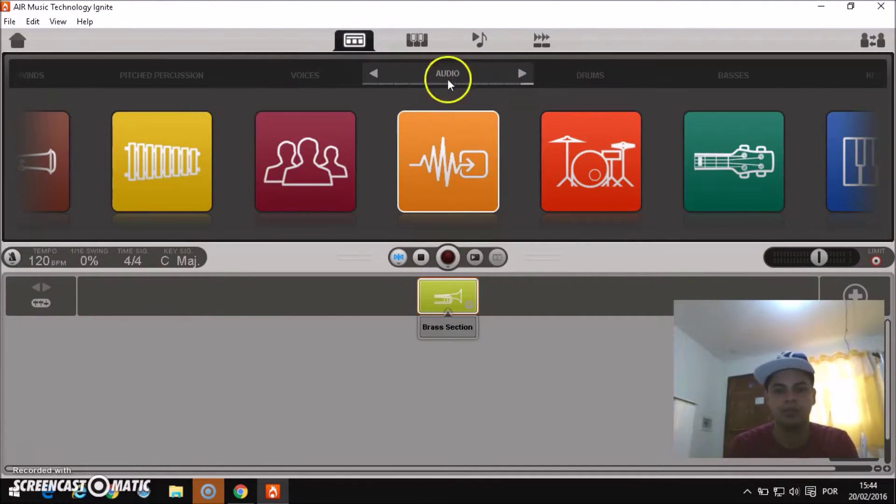
left_click(376, 71)
left_click(376, 71)
left_click(376, 71)
left_click(376, 71)
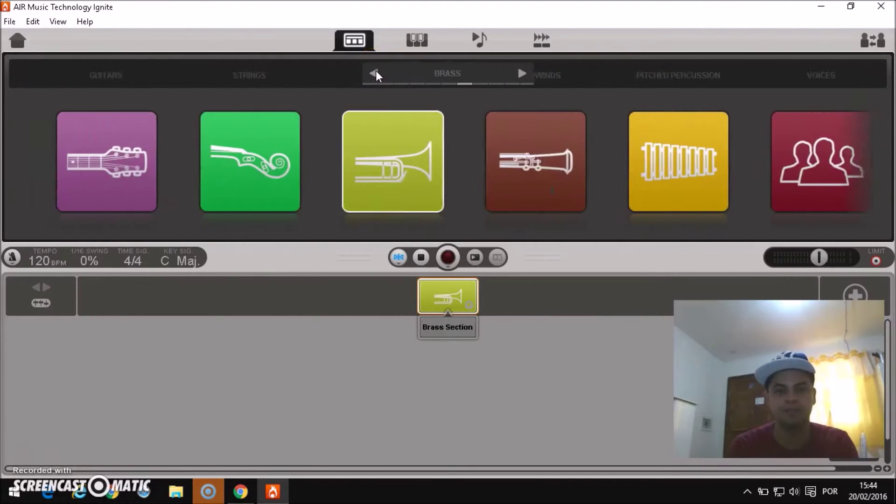
left_click(376, 71)
left_click(454, 158)
left_click(195, 158)
left_click(184, 135)
left_click(84, 128)
left_click(113, 141)
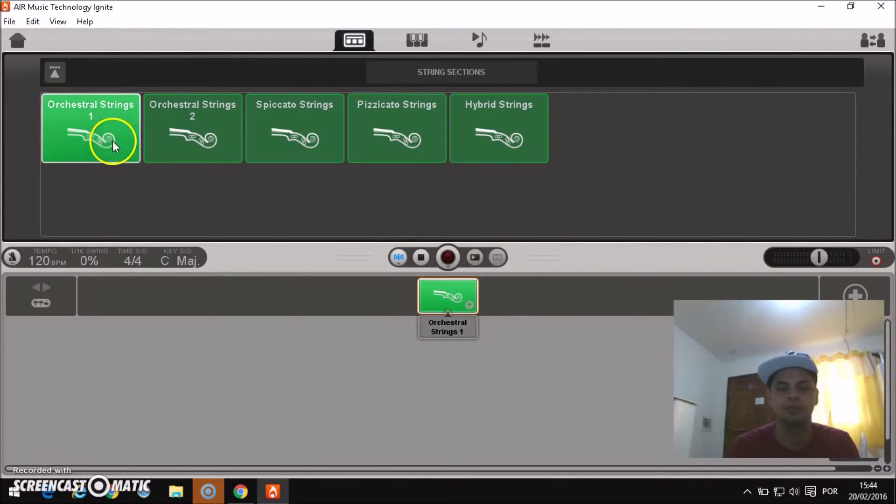
In the clip editor, record a four-bar chord clip with Orchestral Strings 1 and play it back
left_click(543, 42)
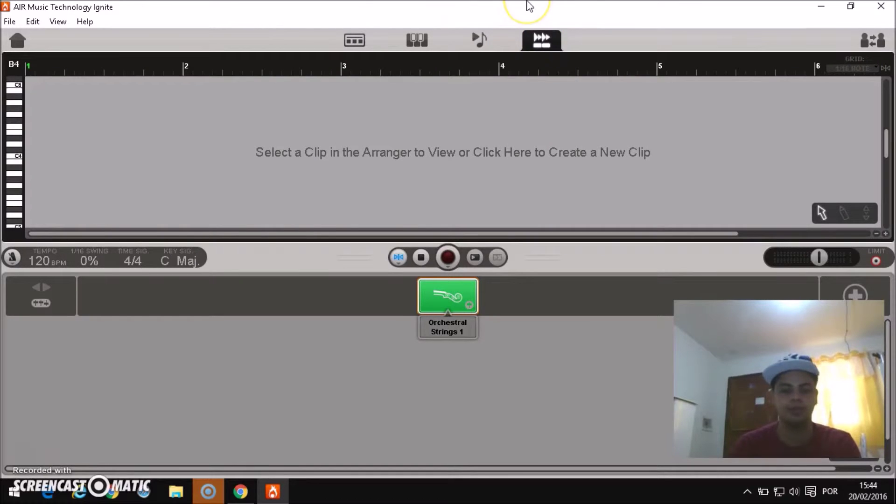
key("r")
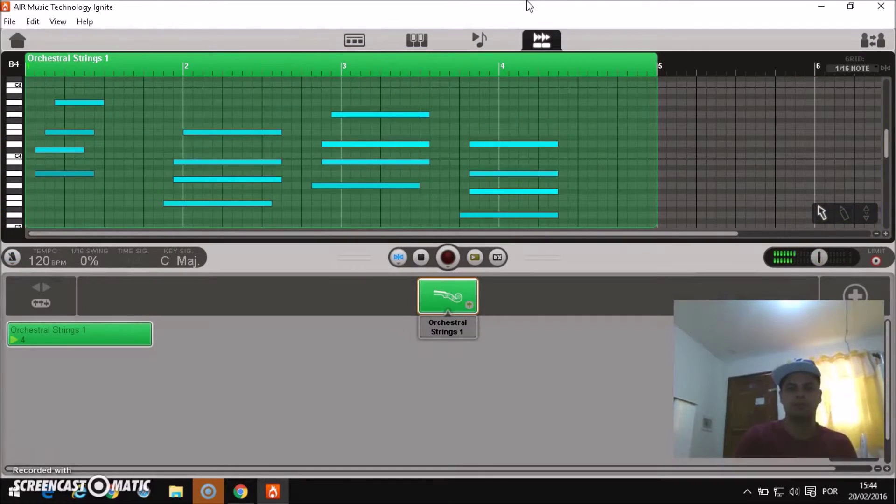
key("space")
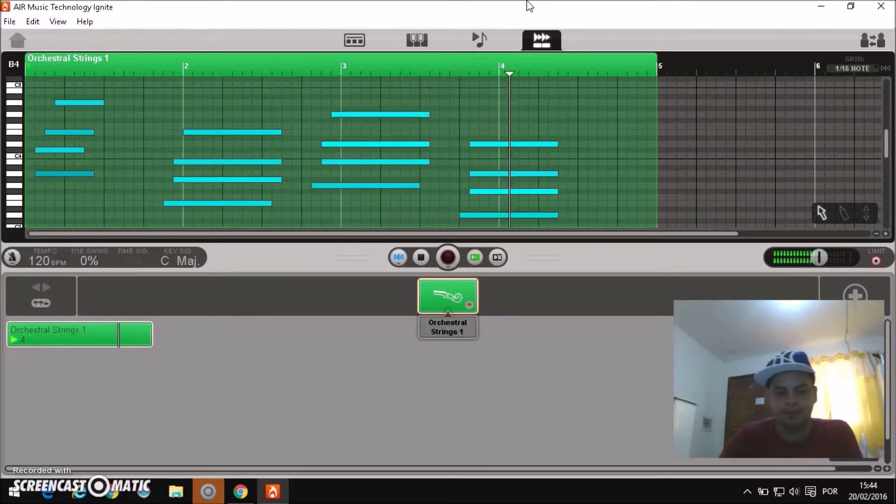
key("space")
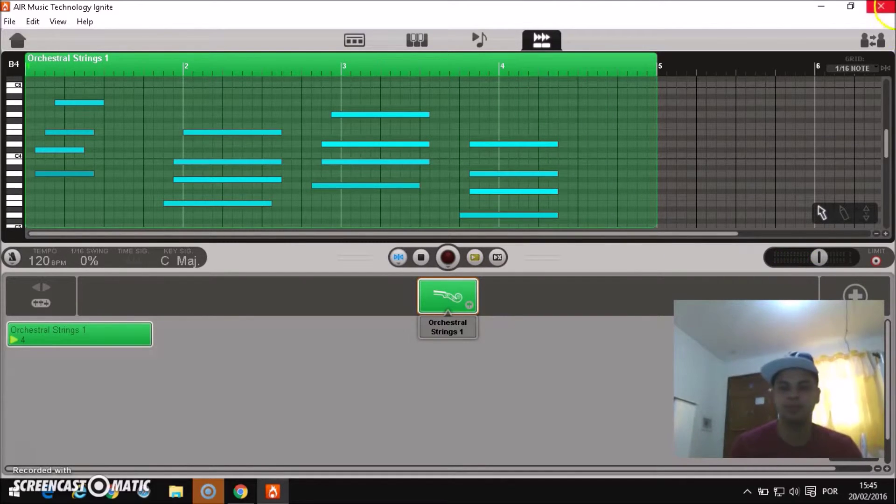
Delete the D4 note at the top of the last chord and redraw it across the chord's full length
left_click(518, 144)
key("Delete")
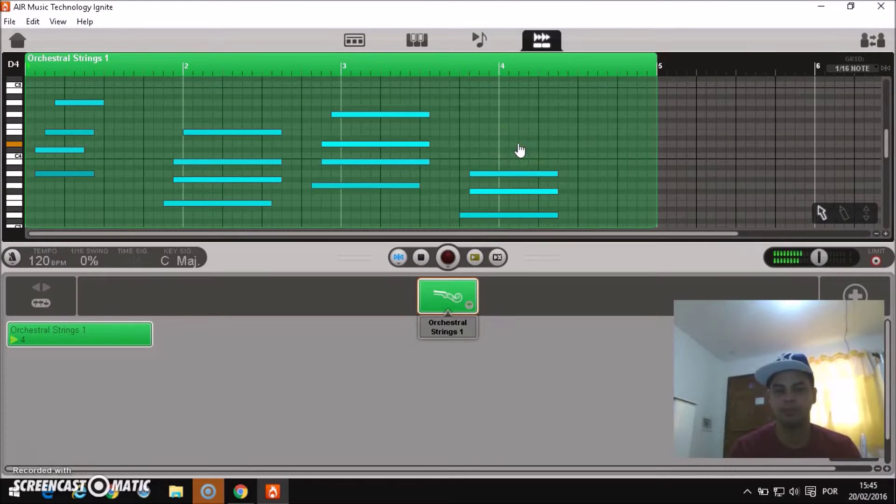
double_click(504, 144)
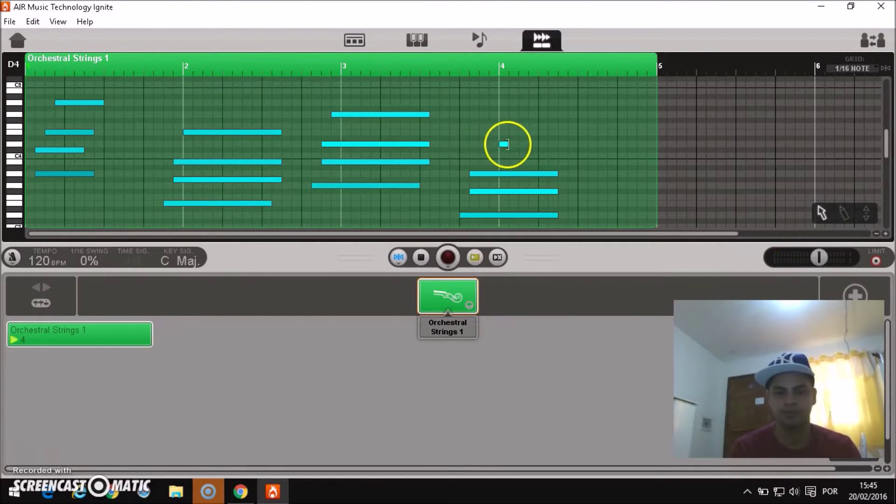
left_click_drag(499, 145, 562, 152)
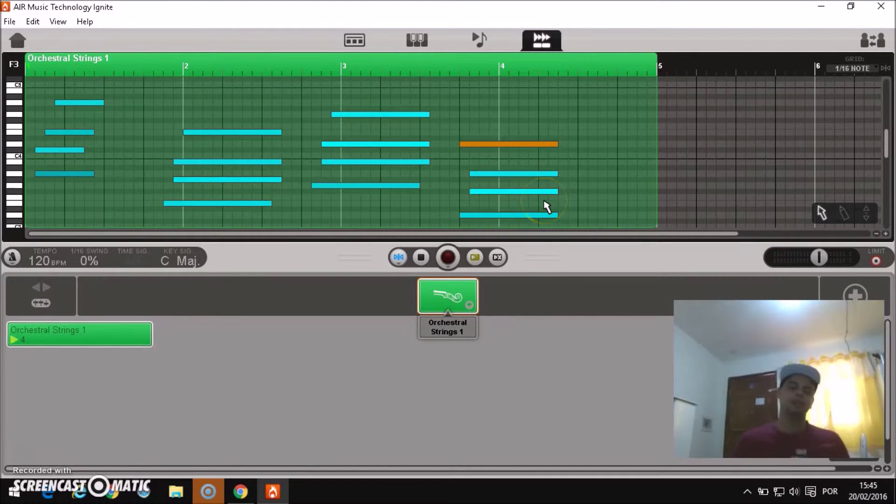
Shift the redrawn top note of the last chord down and up in pitch, ending on D#4
scroll(547, 207, "down", 1)
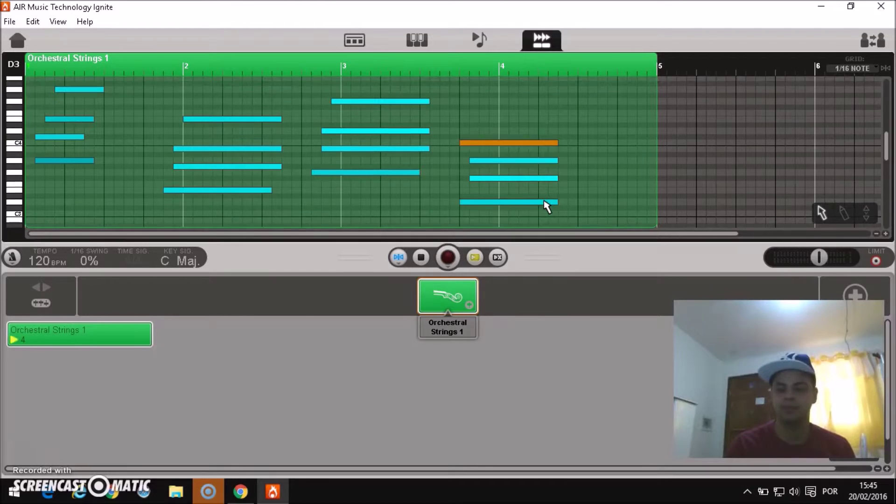
scroll(547, 206, "up", 1)
scroll(547, 207, "up", 2)
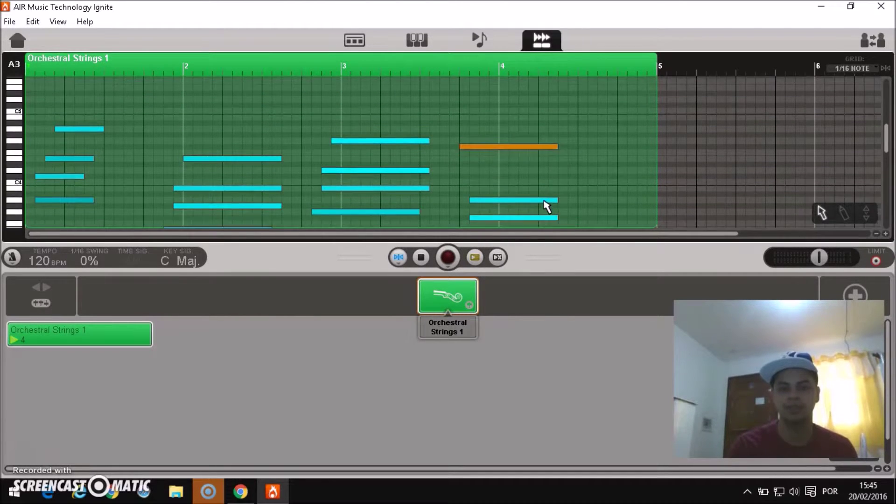
scroll(547, 207, "down", 1)
Select all four notes of the last chord and shift them in pitch and in time and back again
left_click(596, 106)
left_click_drag(451, 118, 572, 230)
scroll(537, 172, "up", 2)
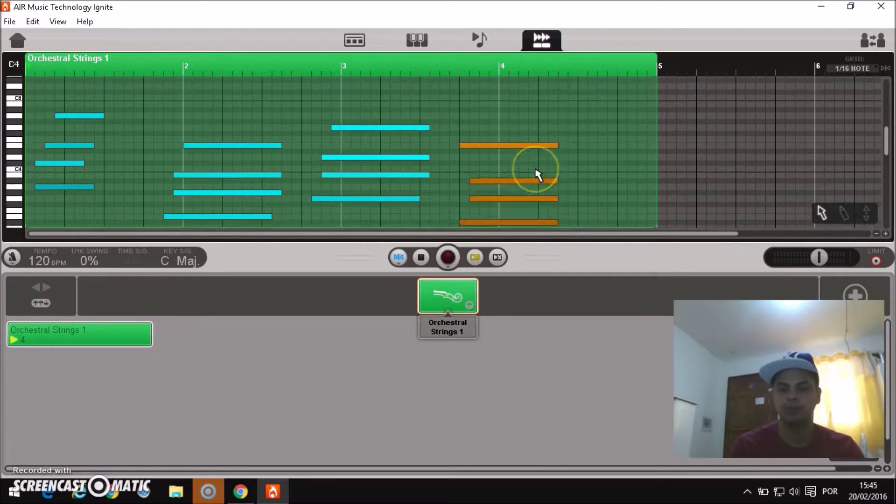
scroll(538, 175, "down", 2)
scroll(537, 175, "right", 2)
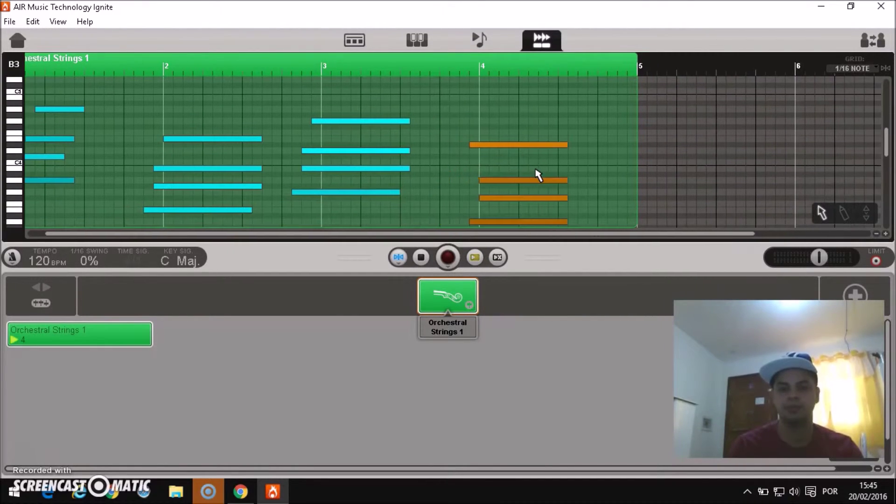
scroll(538, 175, "left", 2)
left_click_drag(538, 175, 535, 174)
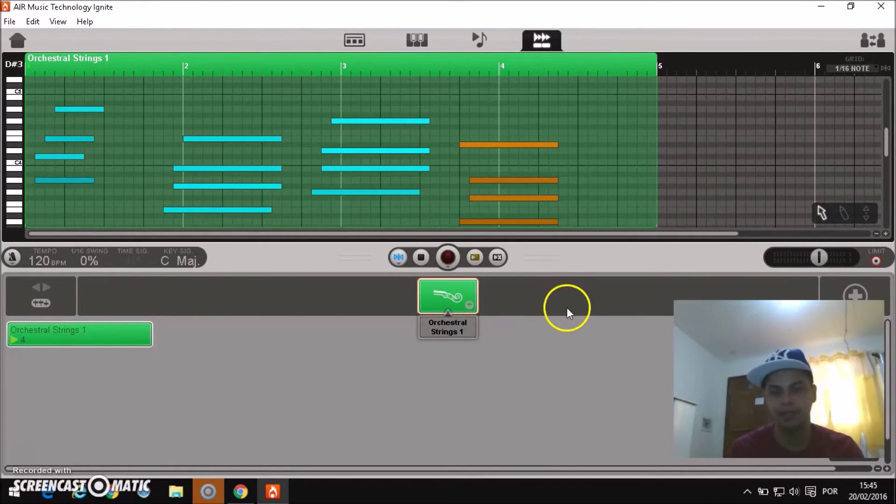
Enlarge the note editor and transpose the selected last chord down about six semitones, putting its top note on A3
left_click_drag(553, 266, 564, 331)
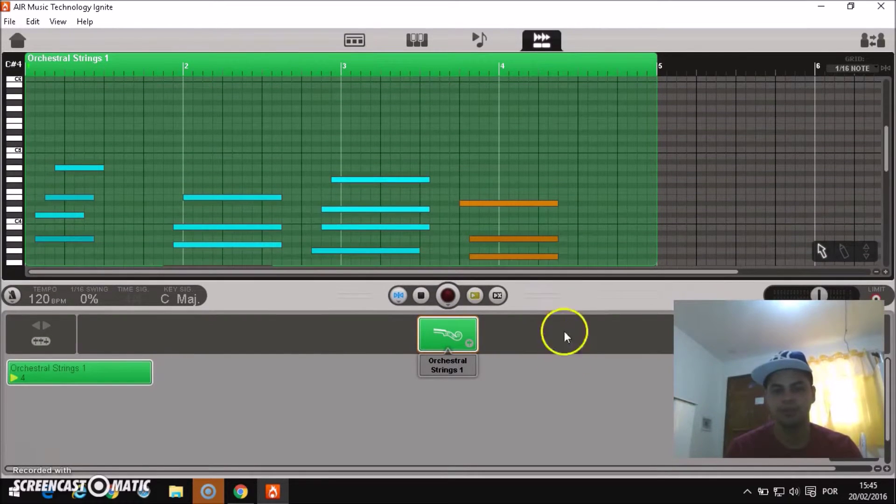
scroll(609, 209, "down", 5)
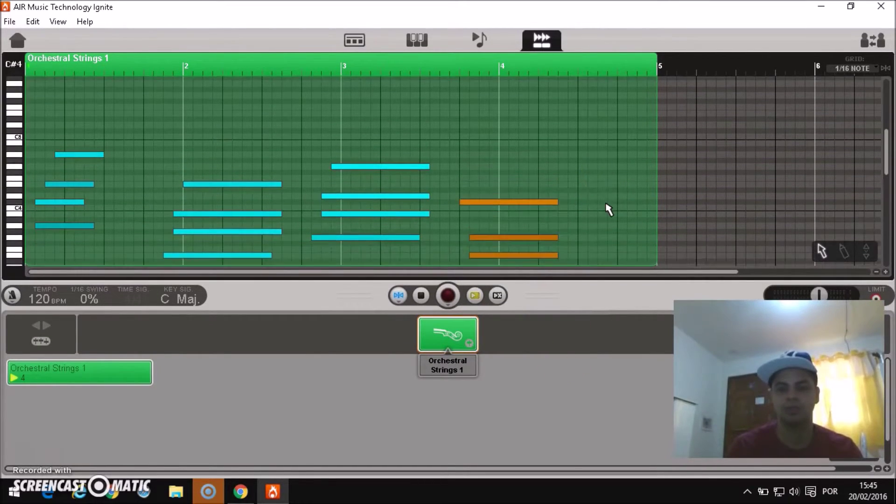
Select the last chord's top note on A3 and vary its velocity down and up with the velocity tool
left_click(865, 251)
left_click(626, 204)
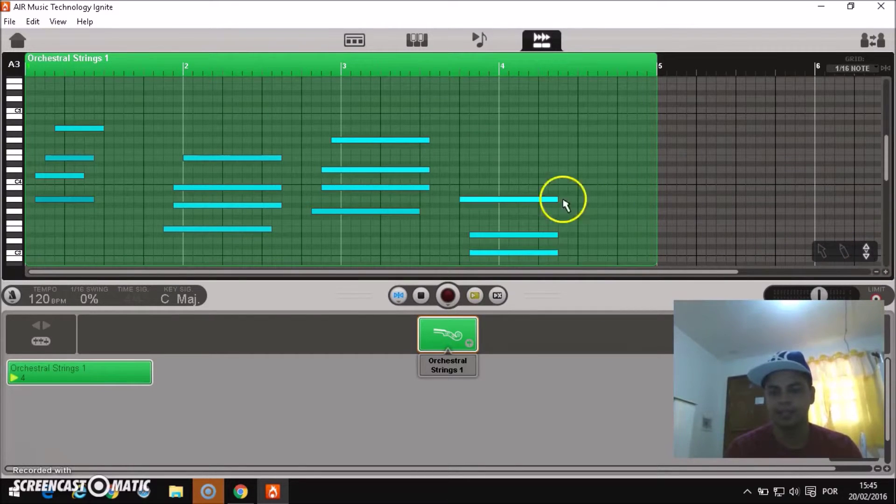
left_click(526, 199)
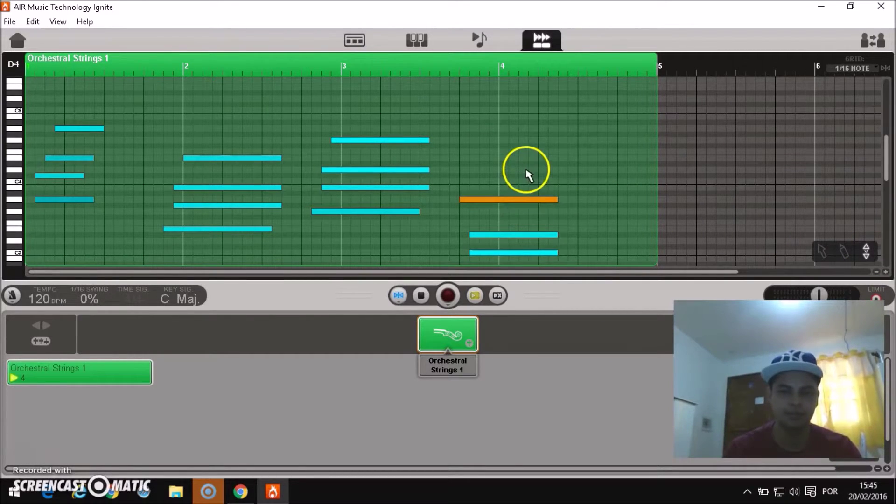
left_click(521, 199)
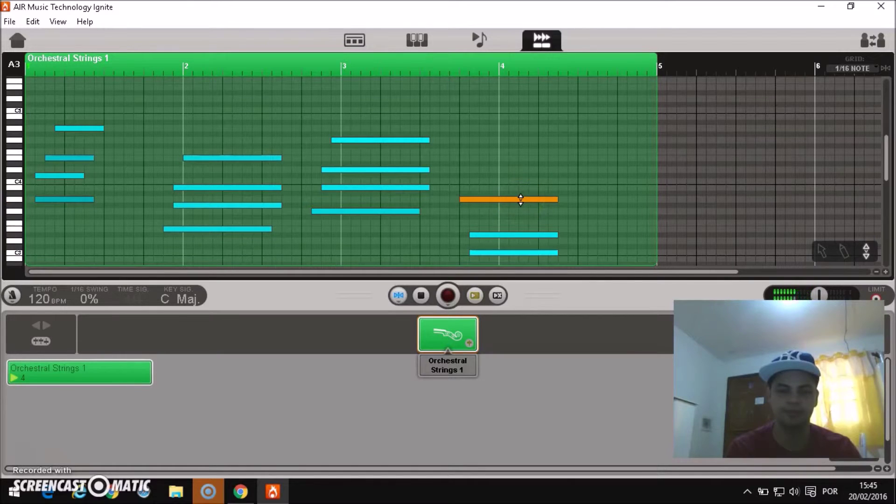
left_click_drag(521, 199, 524, 233)
left_click_drag(524, 200, 518, 112)
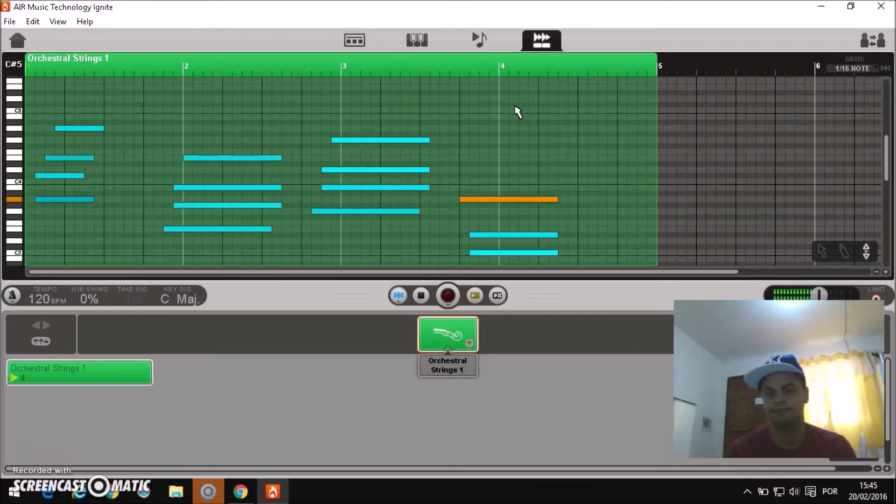
Draw several short sixteenth-length notes with the pencil tool in bar 4, above and after the last chord
left_click(844, 251)
left_click(505, 146)
left_click(554, 148)
left_click(534, 153)
left_click(576, 170)
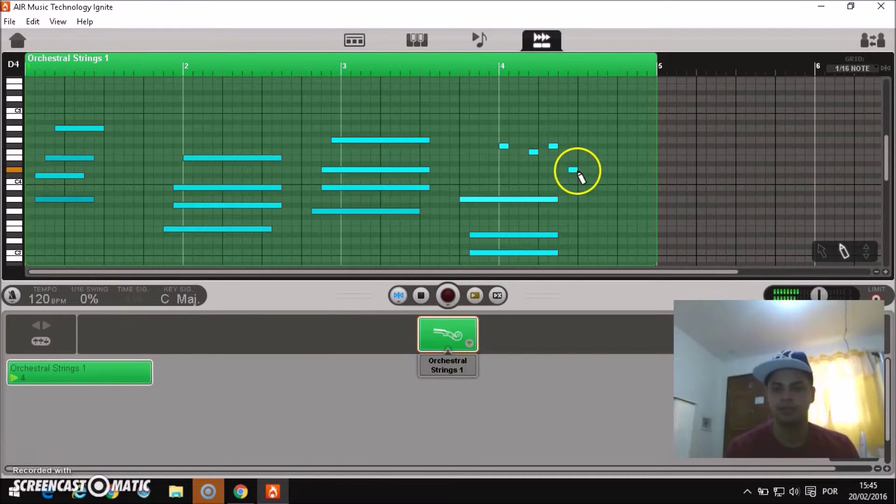
left_click(614, 237)
Deselect the Orchestral Strings 1 clip and delete it from the arranger
left_click(495, 441)
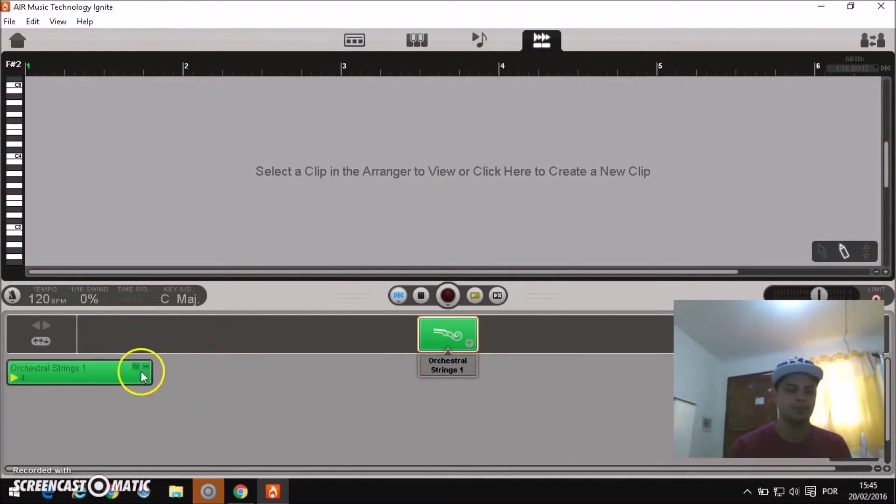
left_click(146, 366)
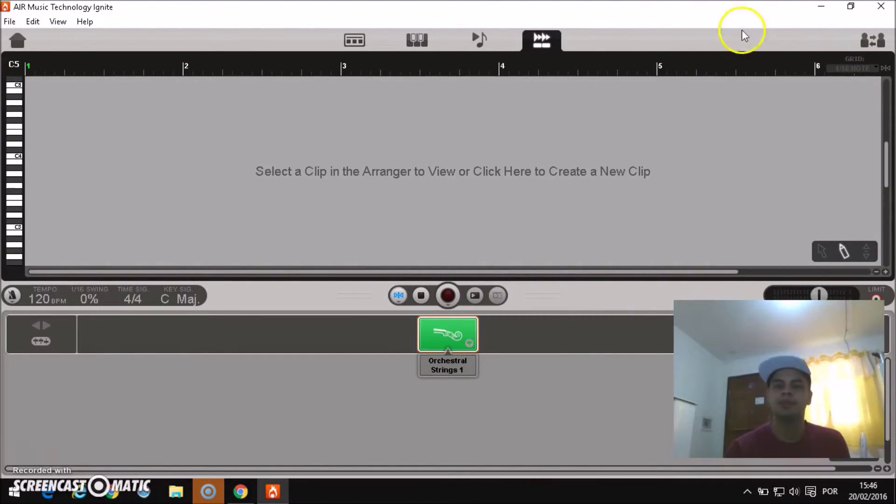
Examine the sharing and export options for SoundCloud, audio, DAW, MIDI and email, and return to the player keyboard view
left_click(870, 38)
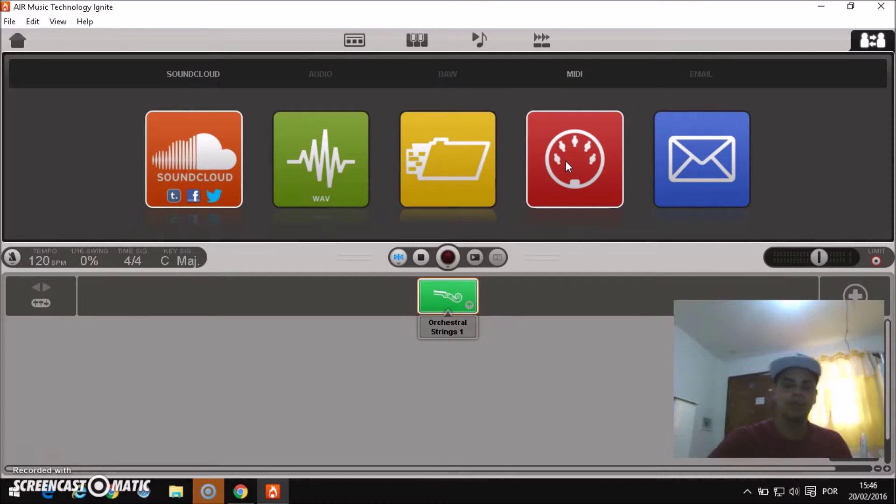
left_click(691, 149)
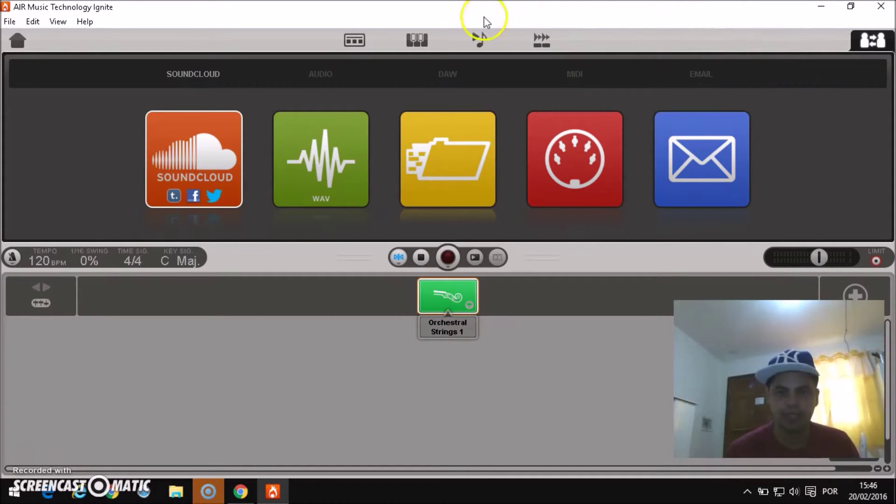
left_click(478, 45)
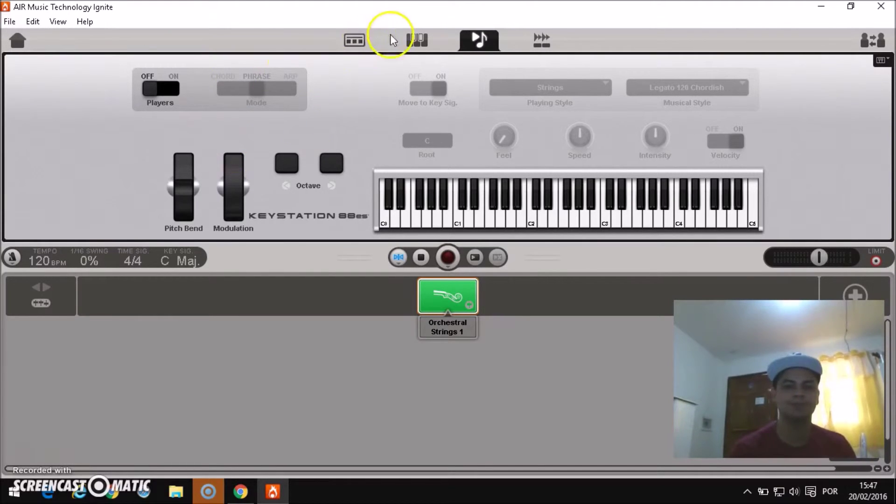
Replace the Orchestral Strings 1 instrument with the Rock Kit from the acoustic drums category
left_click(358, 36)
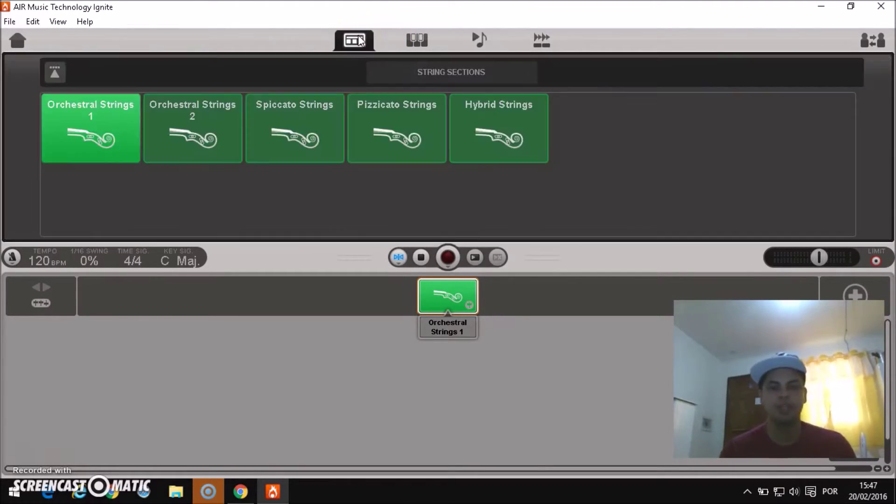
left_click(57, 73)
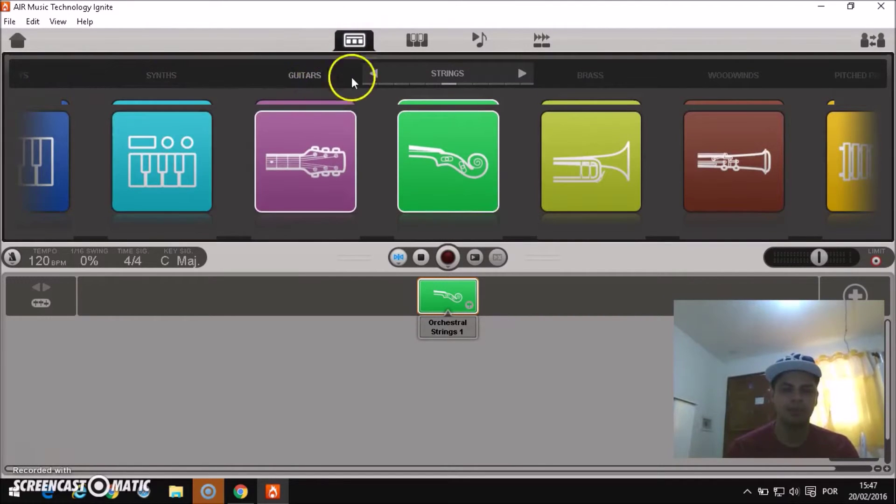
left_click(376, 74)
left_click(377, 72)
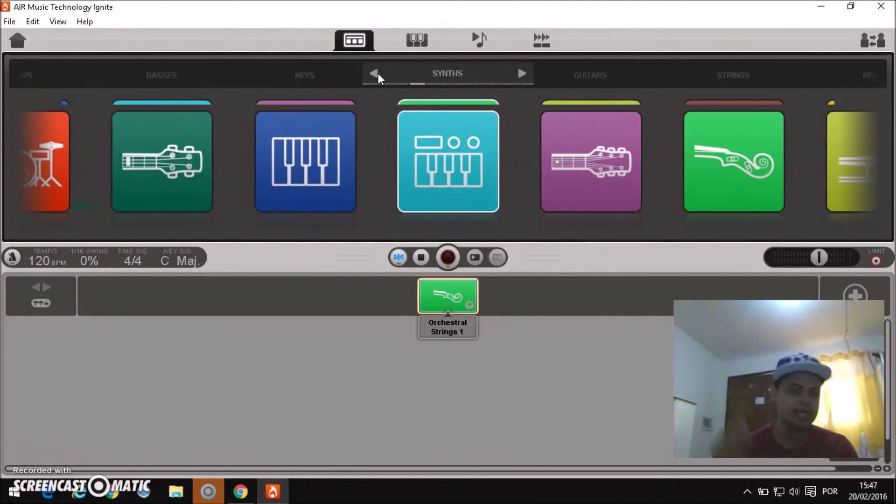
left_click(377, 73)
left_click(377, 73)
left_click(376, 73)
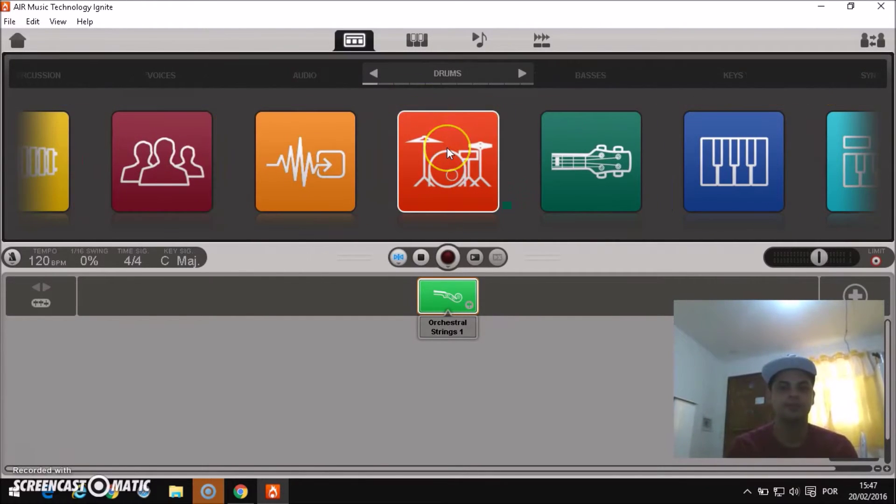
left_click(447, 145)
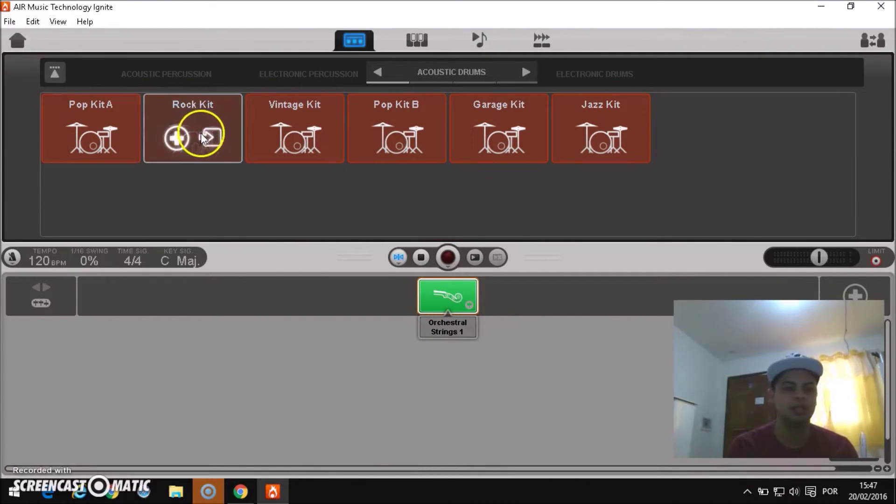
left_click(213, 136)
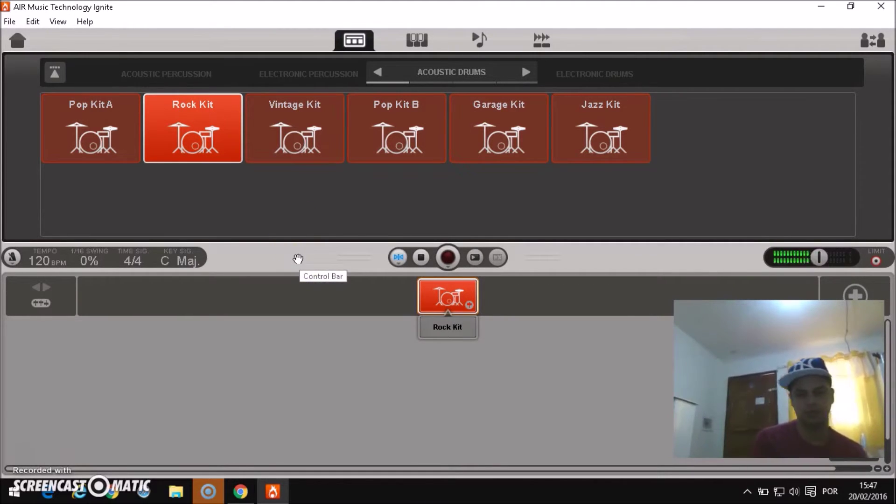
Turn the Players feature on for the Rock Kit and set its musical style to Rock 135 Metal
left_click(474, 42)
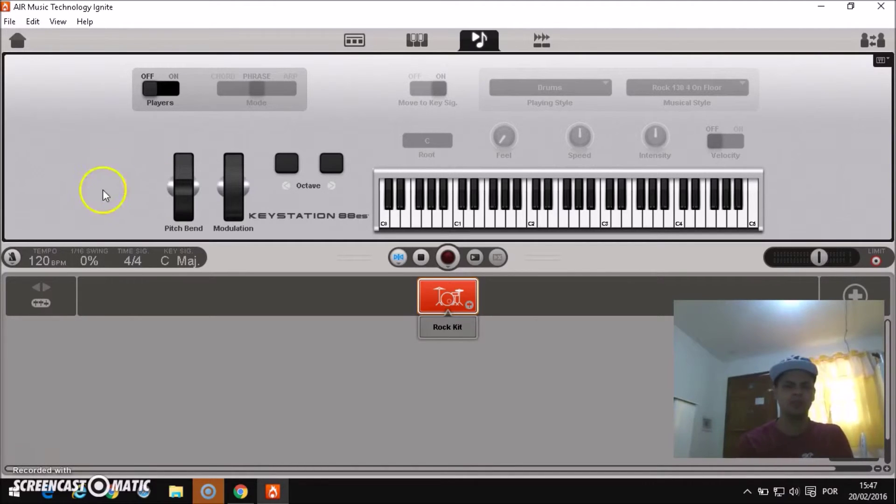
left_click(170, 87)
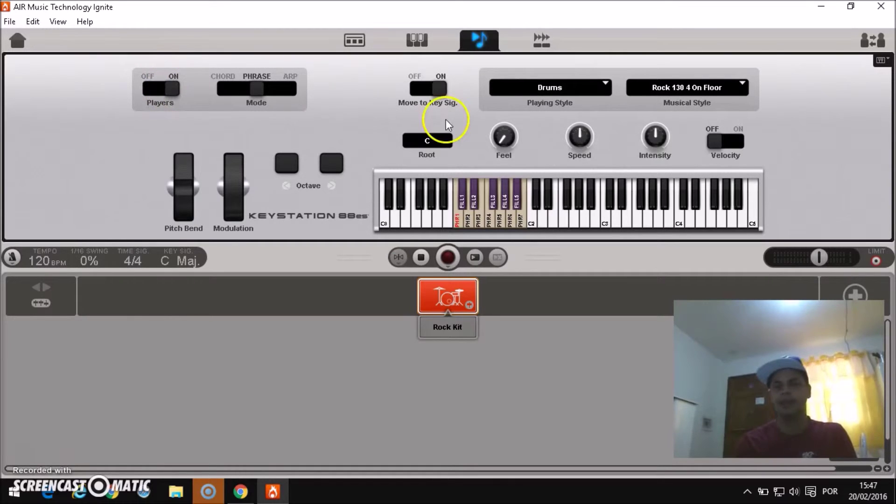
left_click(741, 85)
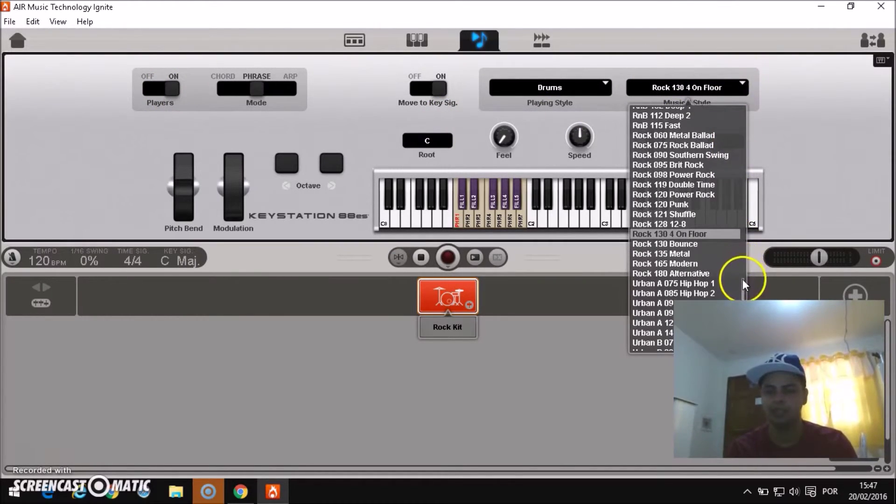
left_click_drag(743, 282, 760, 273)
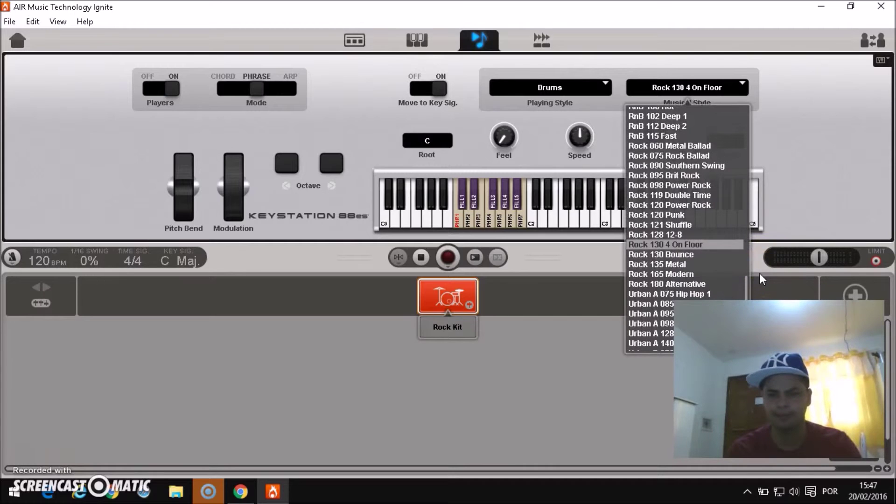
left_click(760, 273)
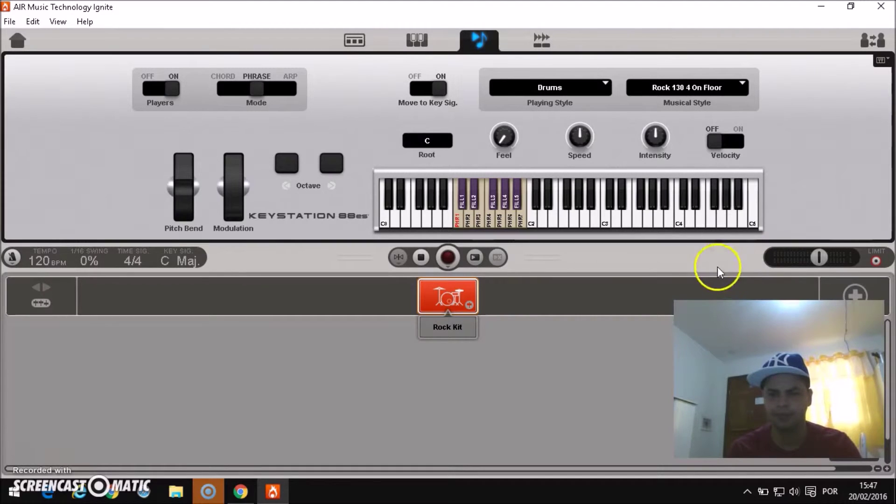
left_click(741, 83)
left_click(690, 254)
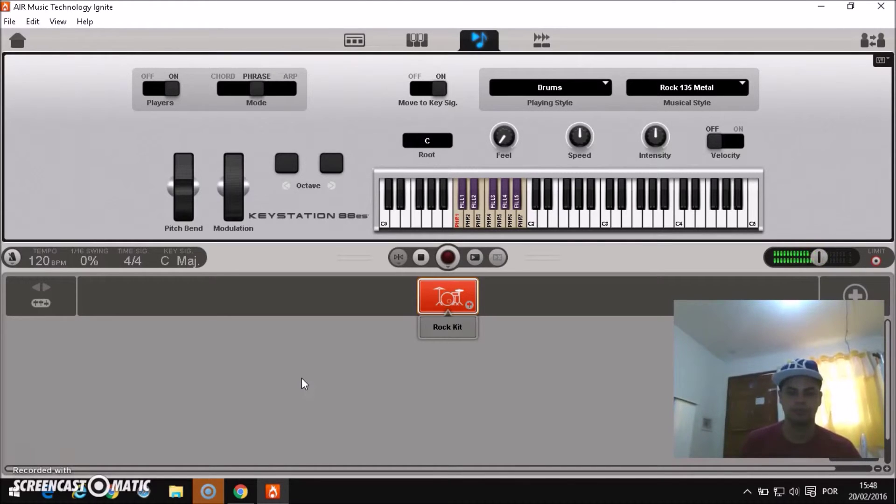
Try the drum phrases at a tempo of 160 BPM and settle on 140 BPM
double_click(36, 261)
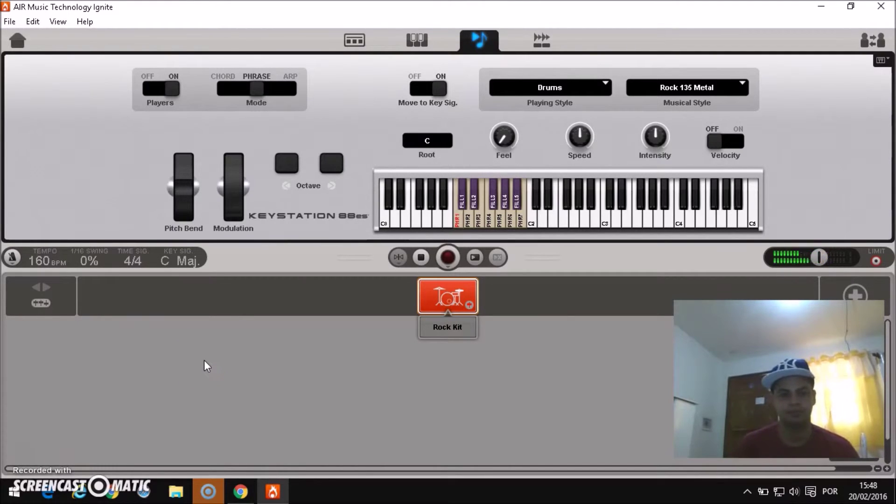
double_click(42, 264)
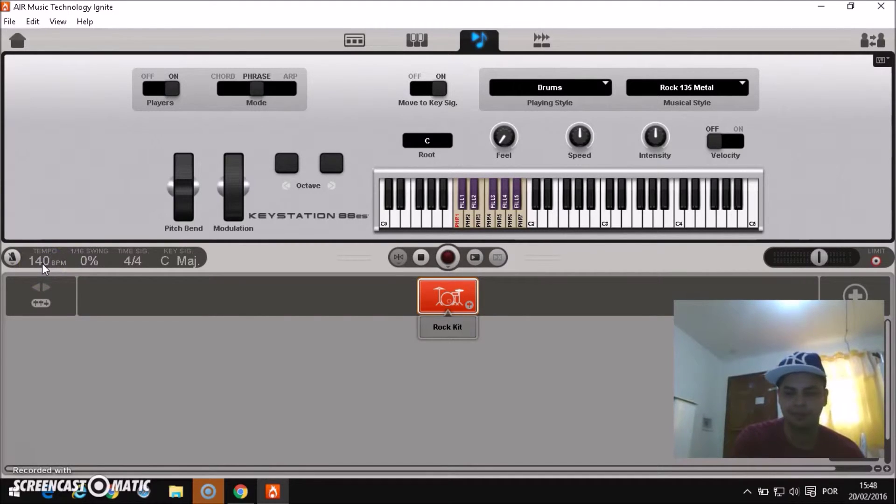
left_click(77, 405)
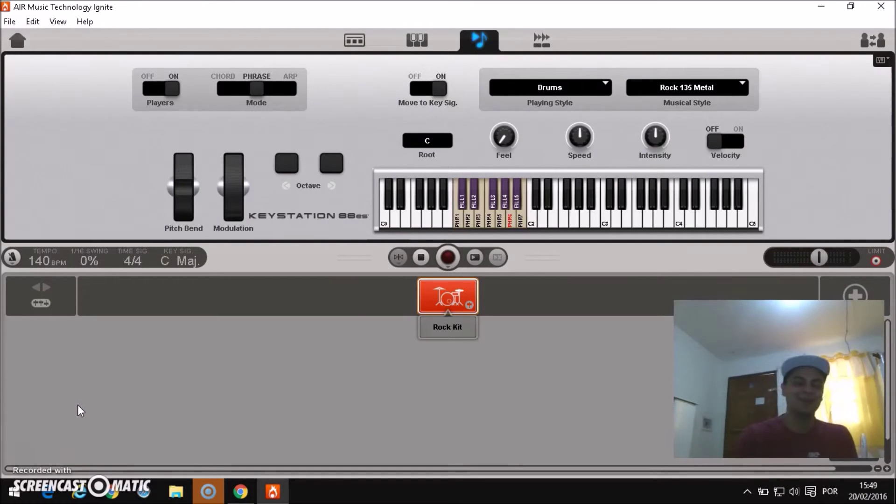
Change the drum player's musical style to Rock 180 Alternative
left_click(741, 86)
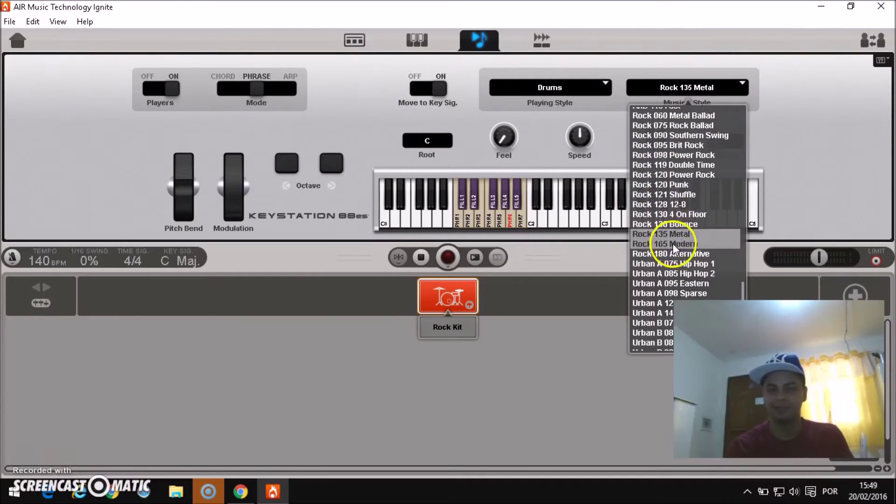
left_click(677, 254)
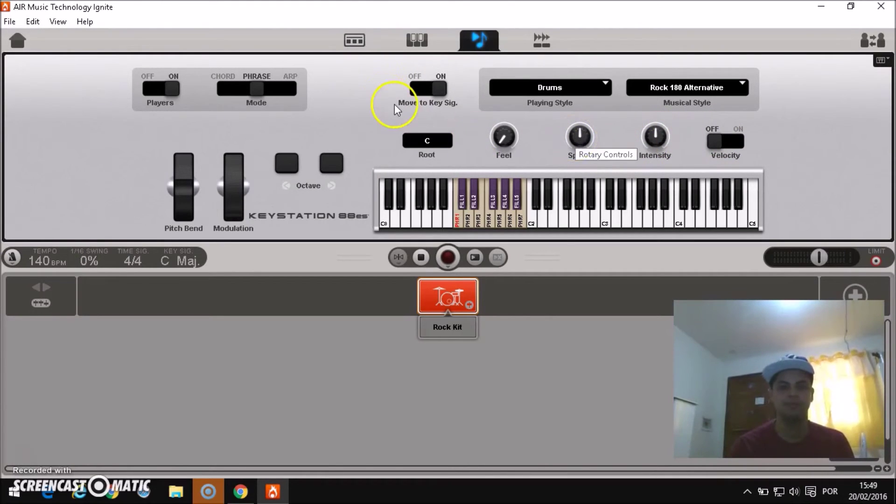
Record a Rock Kit drum clip about five bars long, play it back and reposition it slightly in the arranger
left_click(354, 39)
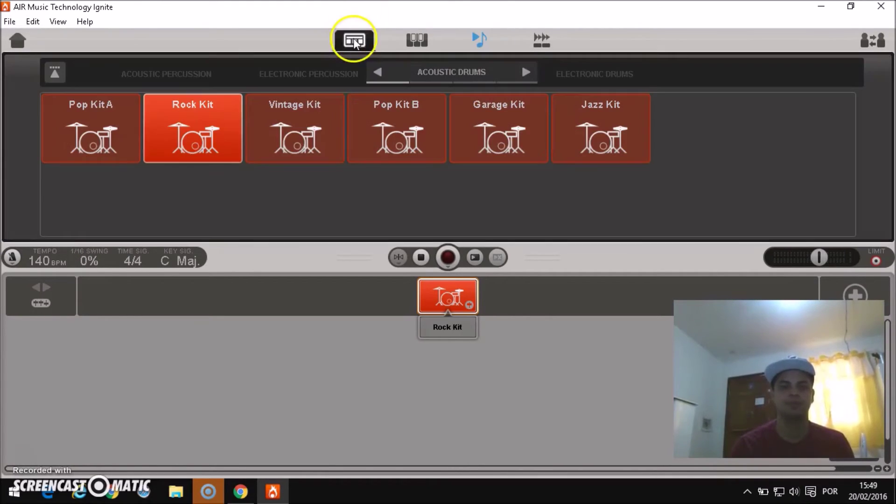
left_click(541, 41)
key("r")
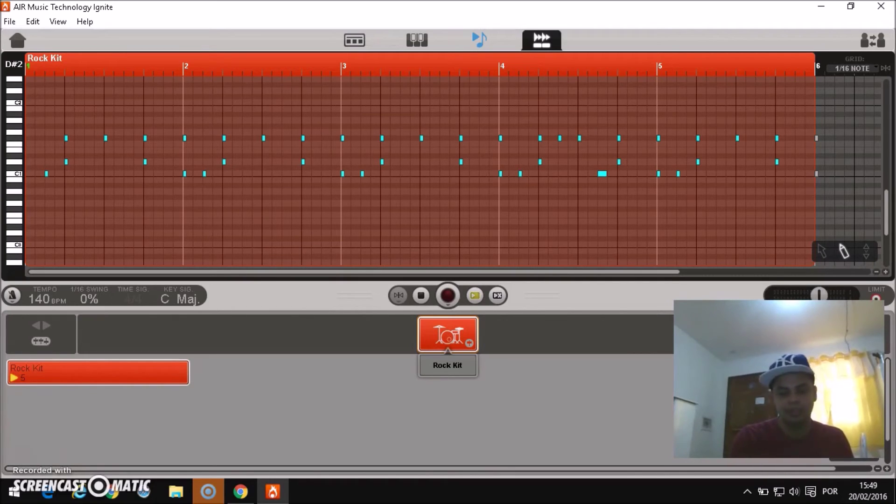
key("space")
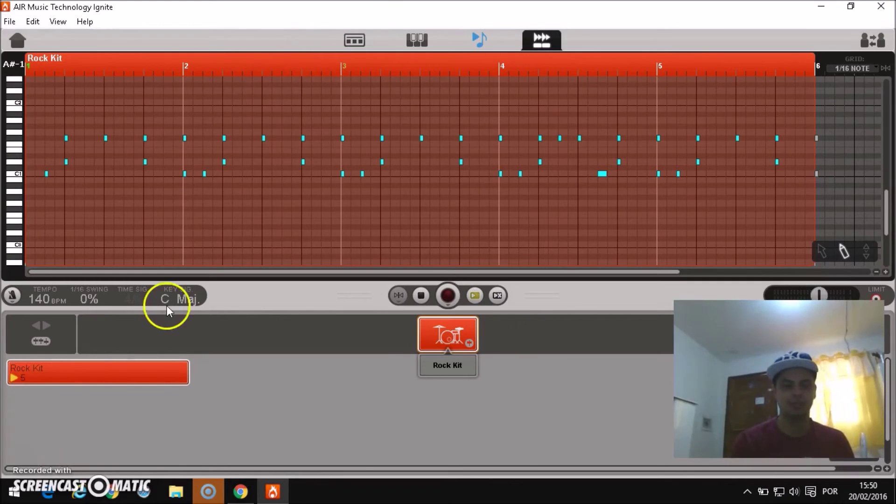
left_click_drag(124, 362, 139, 391)
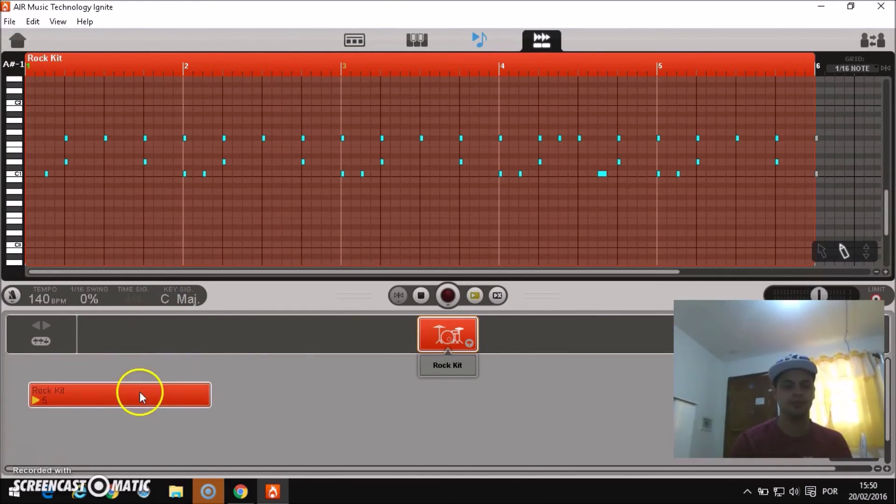
Set up a WAV audio export of the selected Rock Kit clip at 44.1 kHz 16 bit, titled "bateria teste"
left_click(872, 39)
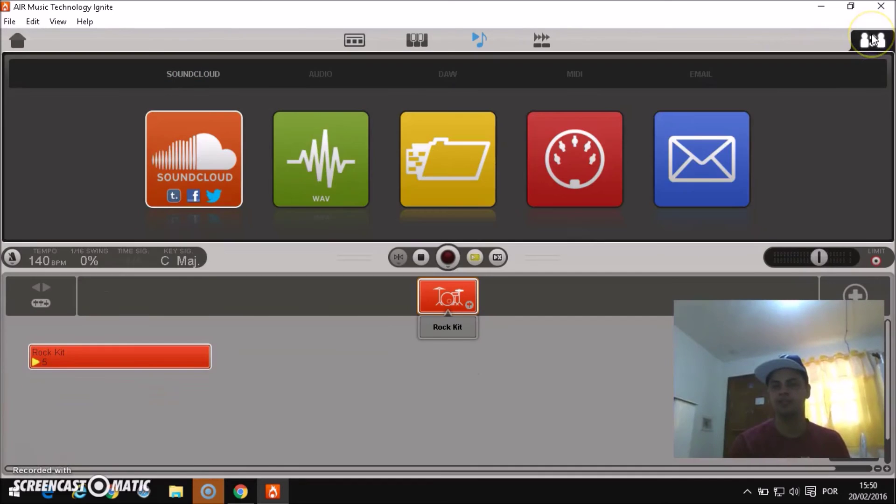
left_click(300, 135)
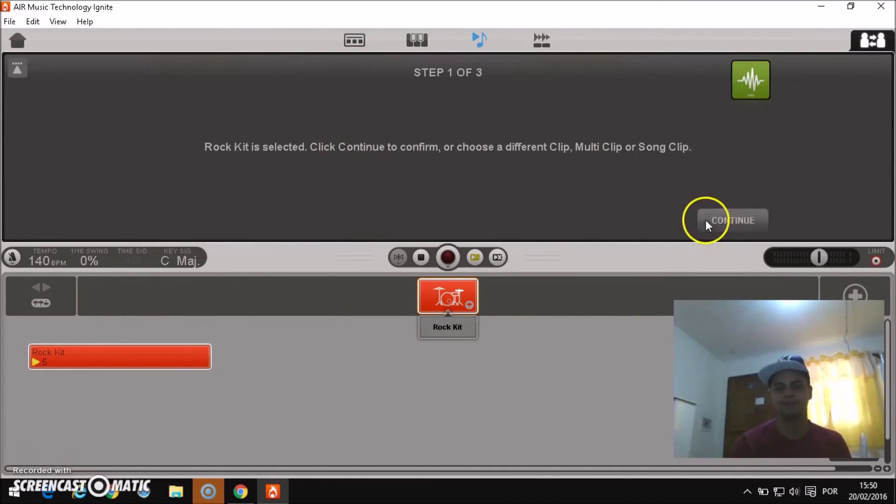
left_click(707, 220)
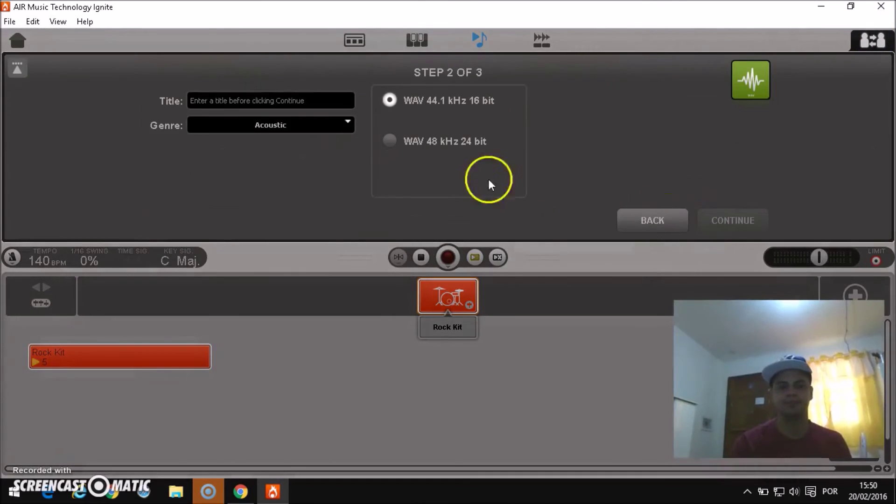
left_click(288, 100)
type("bate")
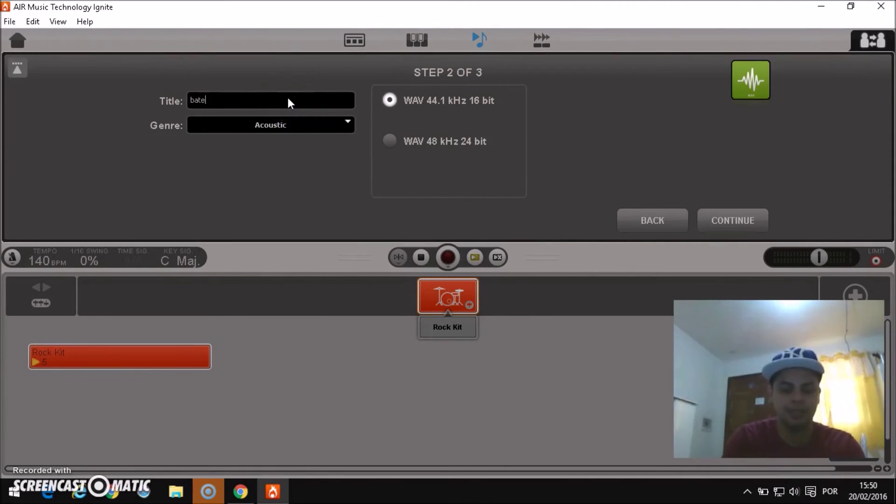
type("ria teste")
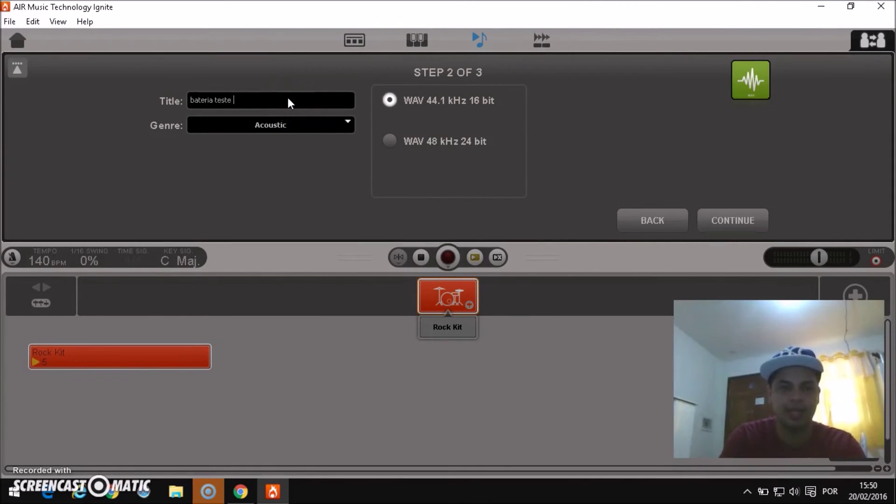
Save the WAV export as "bateria teste" in the Área de Trabalho folder and return to the Sharing browser
left_click(718, 220)
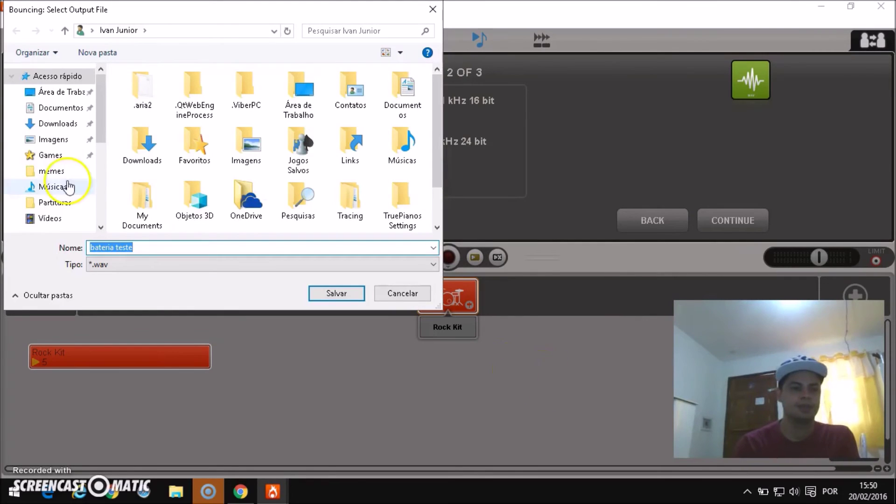
left_click(58, 92)
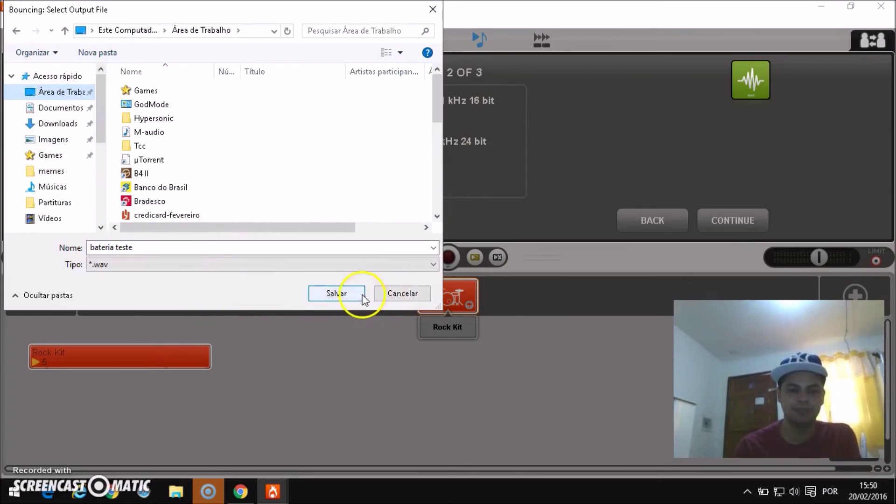
left_click(335, 295)
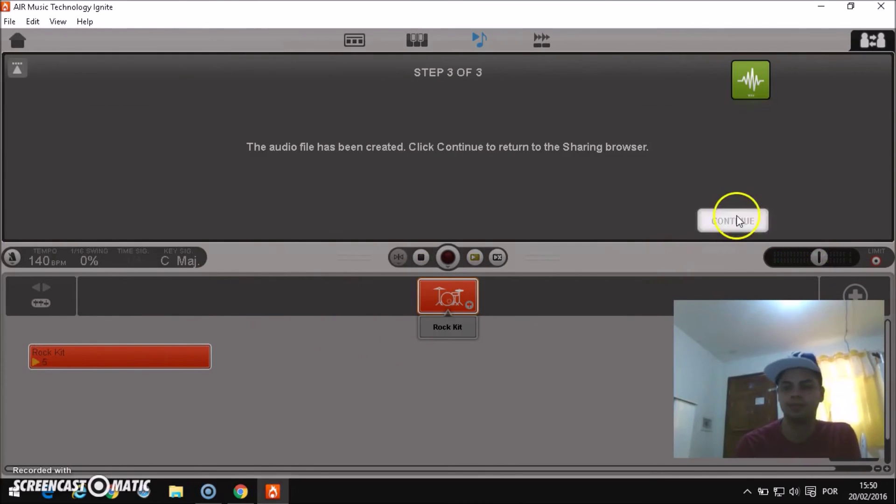
left_click(736, 215)
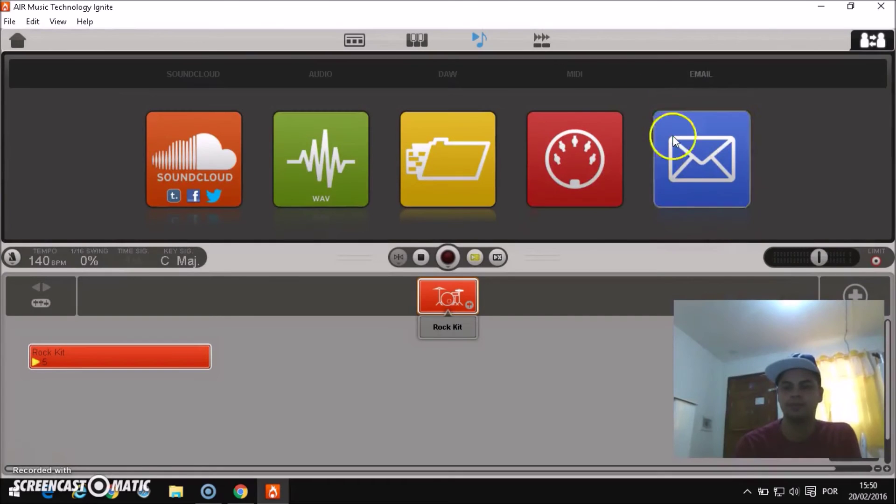
Close Ignite without saving the session and open the exported "bateria teste" file from the desktop with Windows Media Player
left_click(884, 7)
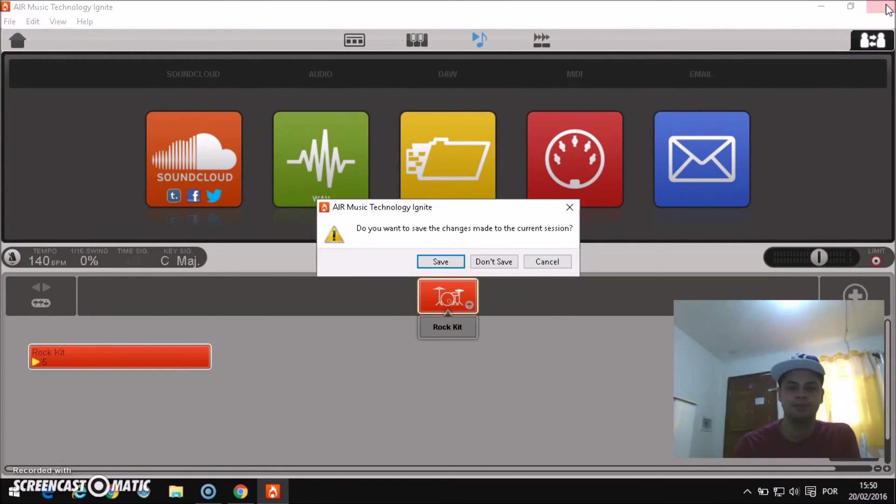
left_click(498, 264)
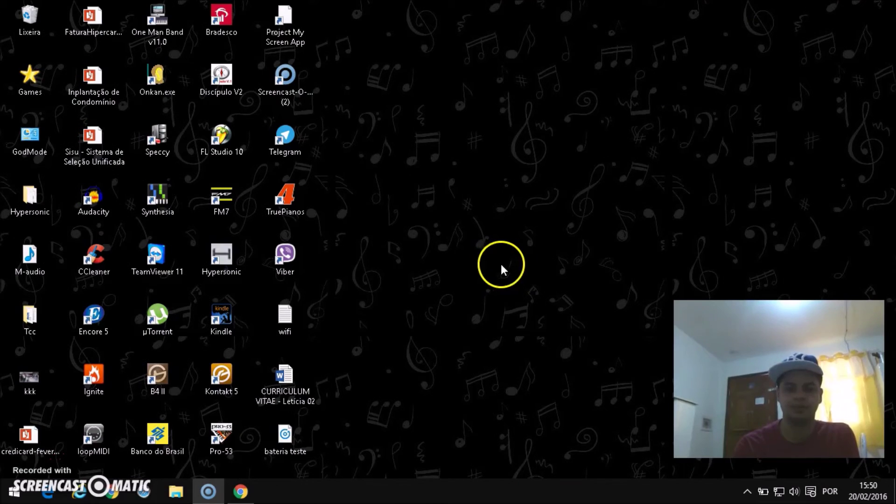
left_click(284, 442)
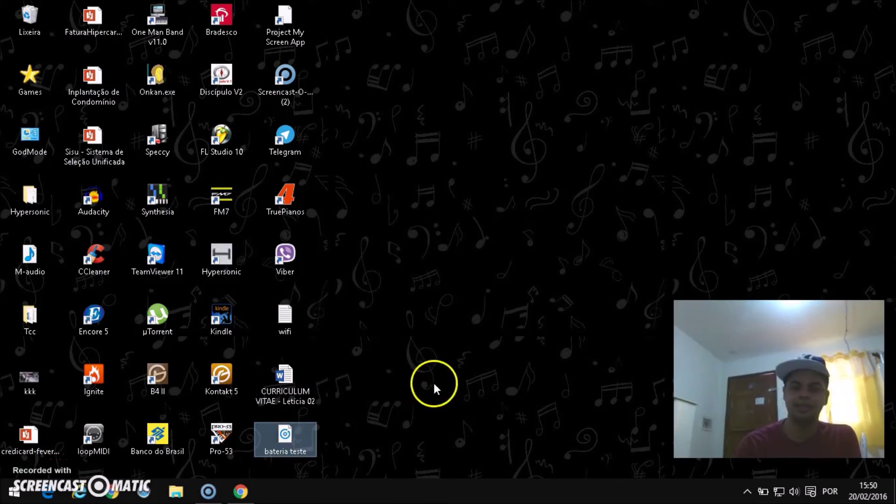
right_click(279, 442)
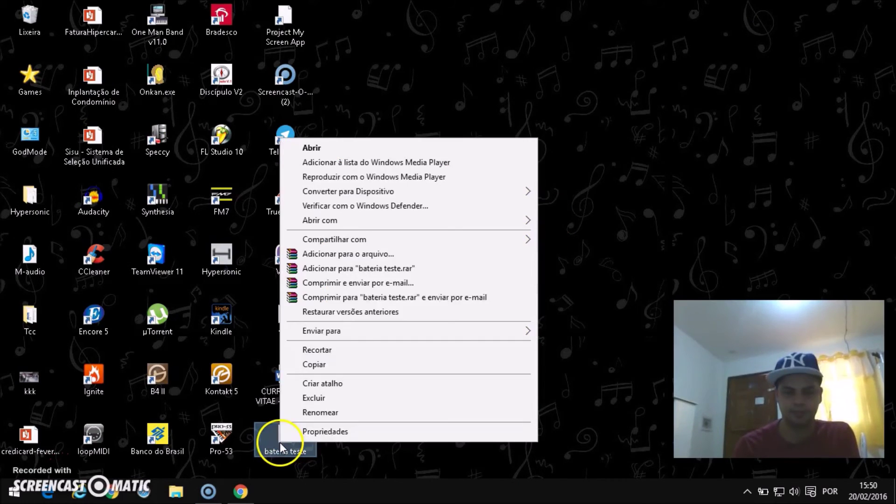
mouse_move(524, 220)
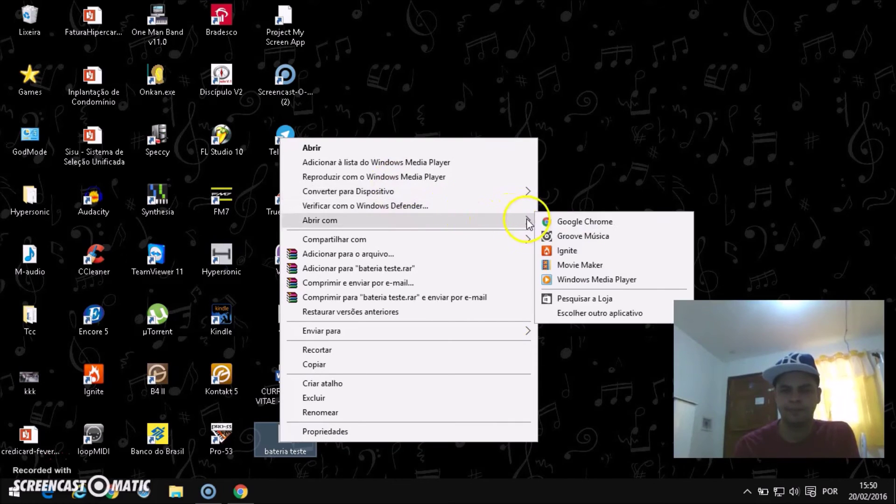
left_click(577, 280)
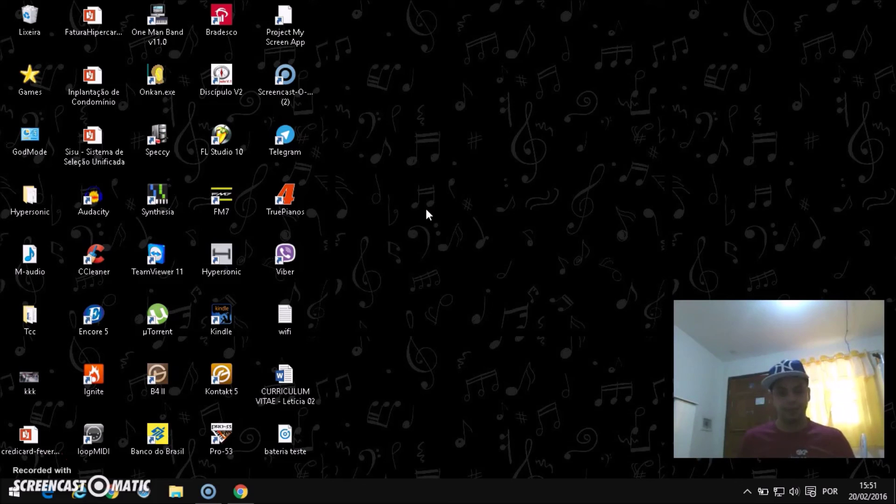
left_click(34, 448)
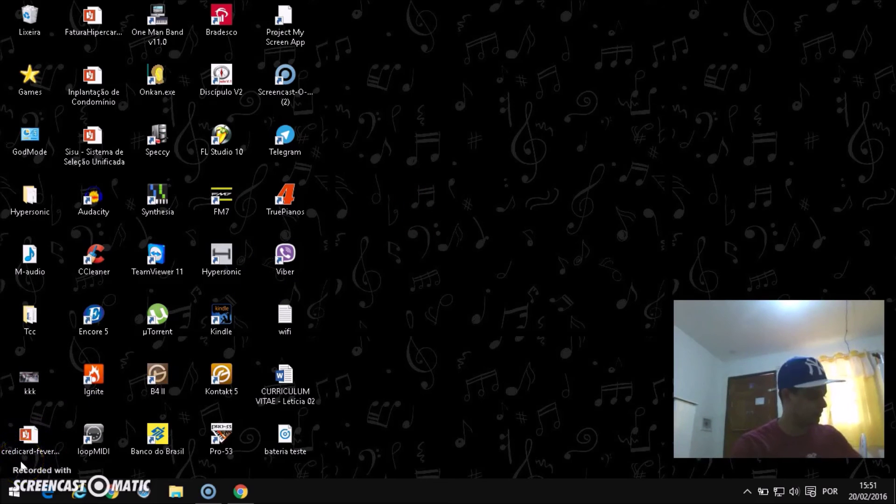